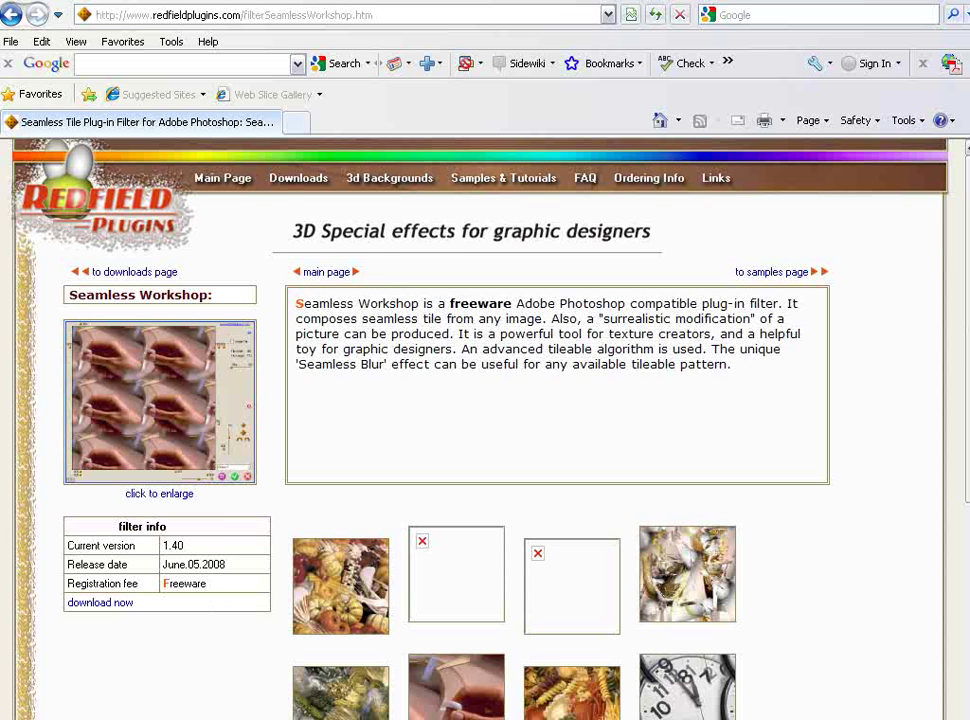
# Step: Switch from the Seamless Workshop web page back to the fleur-de-lis t-shirt document in Photoshop
pyautogui.hotkey('alt', 'Tab')
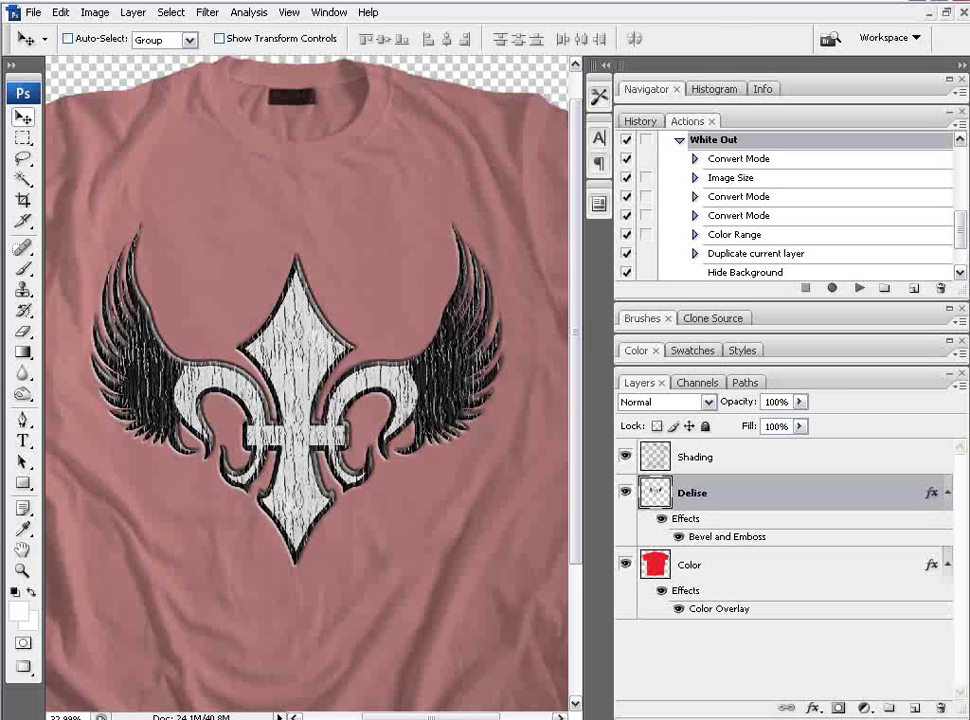
# Step: Preview IMG_2866 and the other Paint Cracks texture photos in the picture viewer
pyautogui.hotkey('alt', 'Tab')
pyautogui.doubleClick(735, 413)
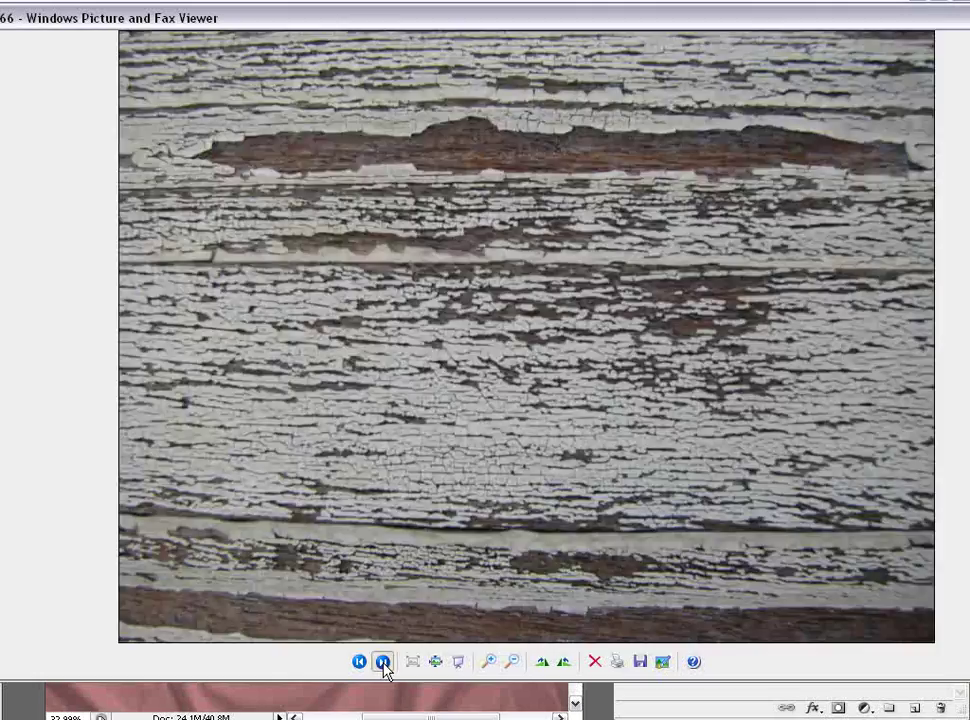
pyautogui.click(381, 662)
pyautogui.click(381, 662)
pyautogui.click(381, 662)
pyautogui.click(381, 662)
pyautogui.click(381, 662)
pyautogui.click(381, 662)
pyautogui.click(382, 664)
pyautogui.click(382, 664)
pyautogui.click(382, 664)
pyautogui.click(382, 664)
pyautogui.click(381, 662)
pyautogui.click(381, 662)
pyautogui.click(381, 662)
pyautogui.click(381, 662)
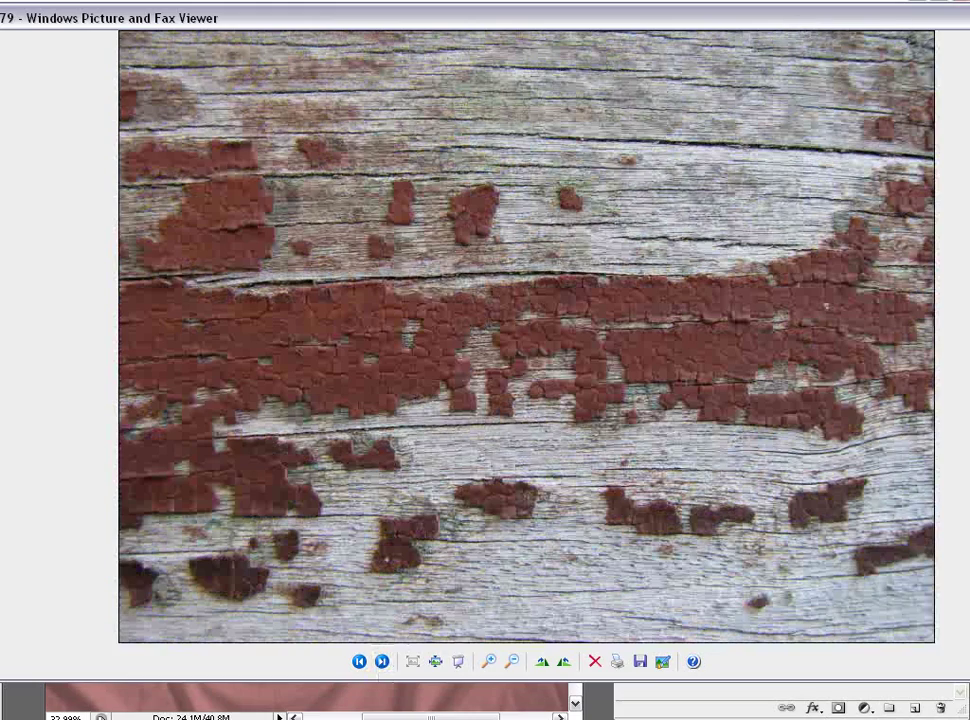
# Step: Close the viewer and open the peeling-paint photo IMG_2859 in Photoshop
pyautogui.hotkey('alt', 'F4')
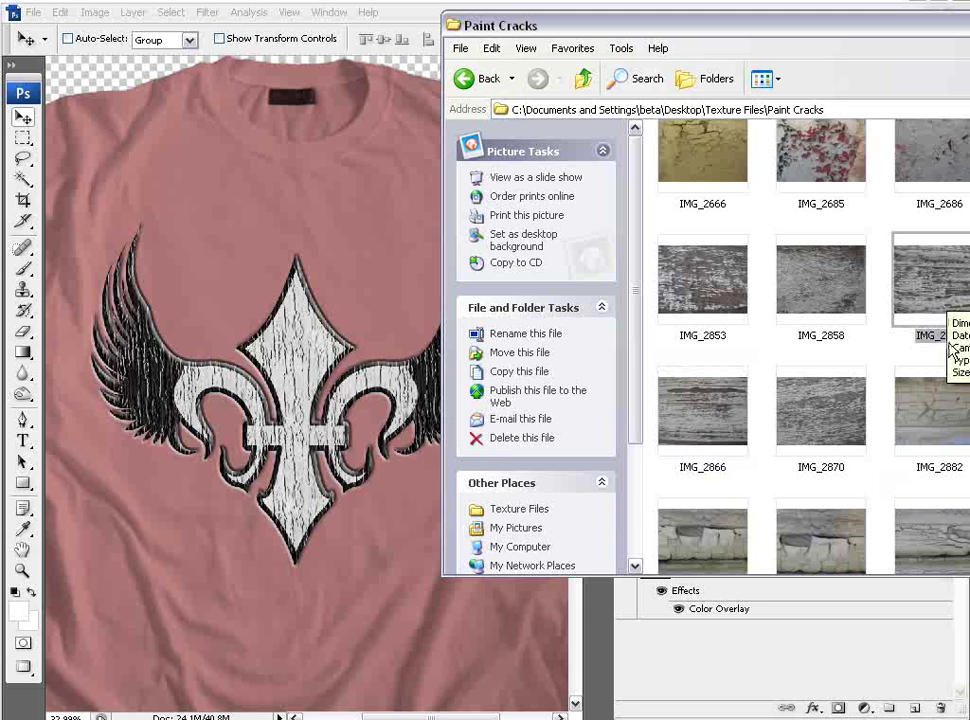
pyautogui.click(957, 288)
pyautogui.moveTo(960, 290); pyautogui.dragTo(345, 405)
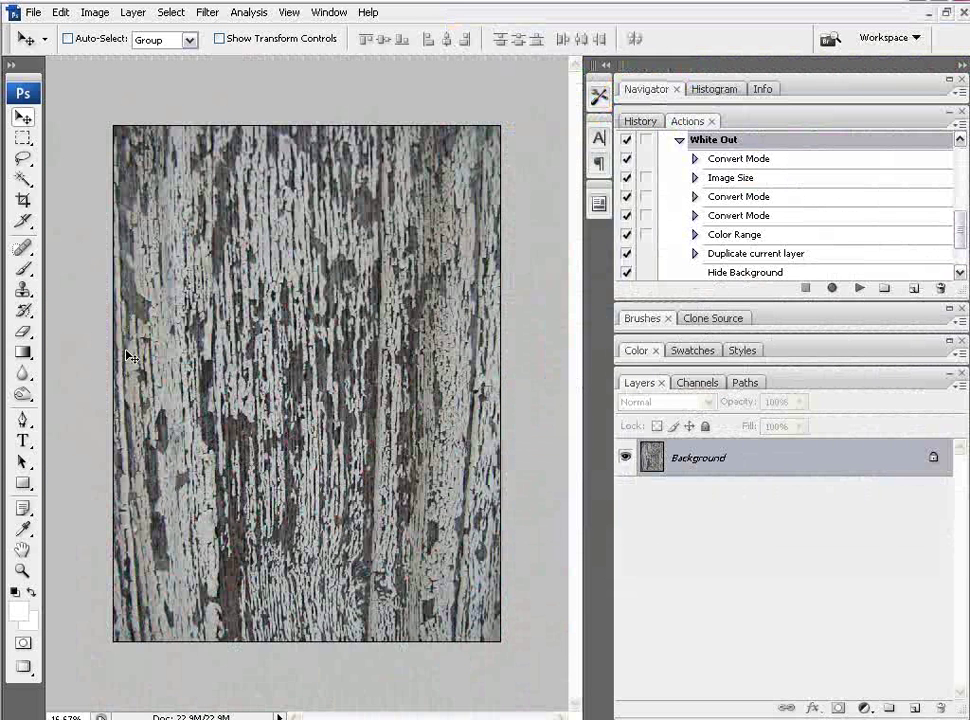
# Step: Crop the cracked-paint photo to a small rectangle taken from its middle
pyautogui.click(24, 201)
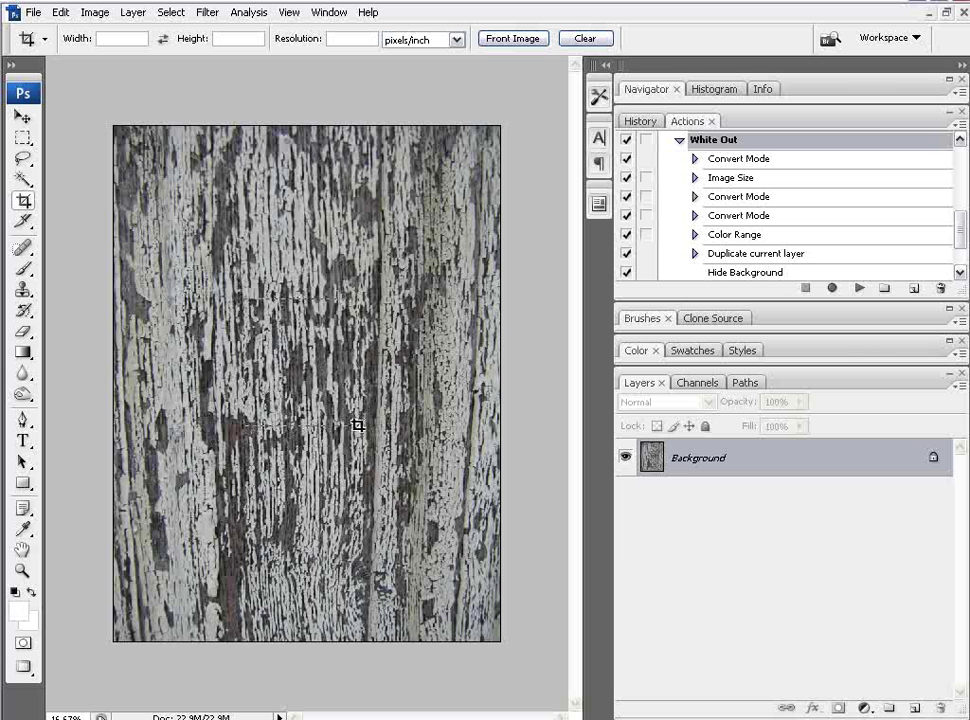
pyautogui.moveTo(244, 298); pyautogui.dragTo(363, 428)
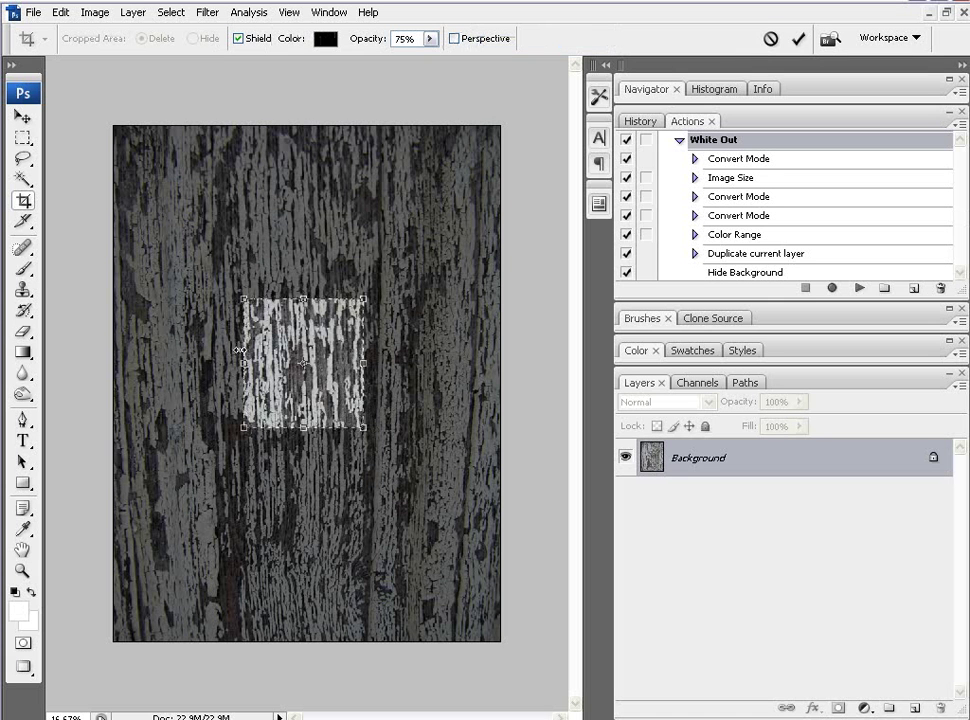
pyautogui.press('Return')
pyautogui.click(22, 117)
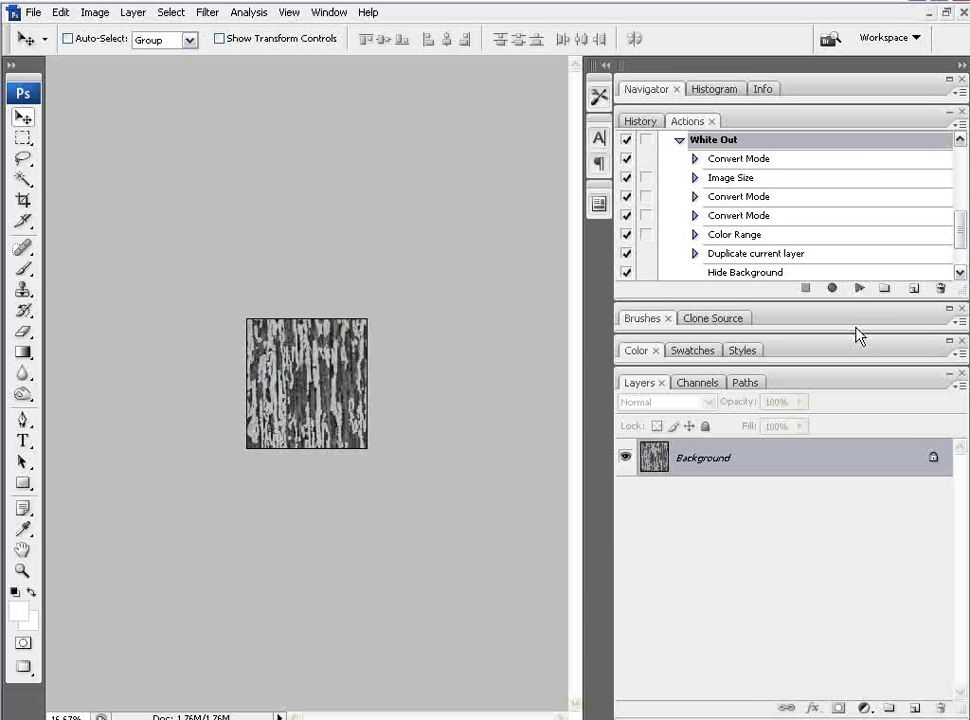
# Step: Run the White Out action on the patch and set its resolution to 150 pixels/inch
pyautogui.click(860, 289)
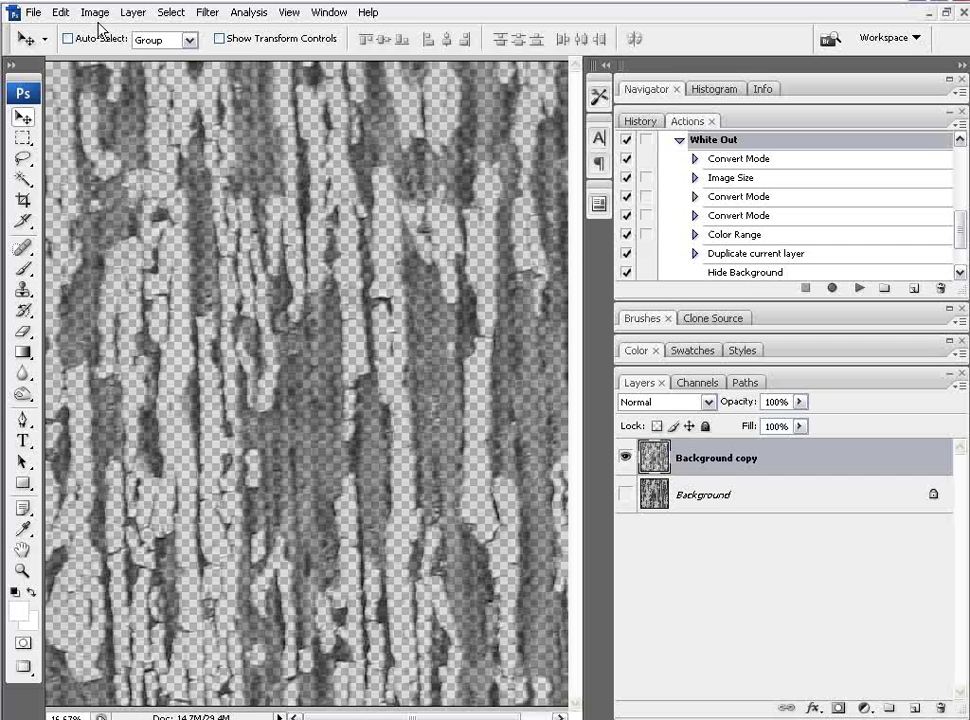
pyautogui.click(93, 13)
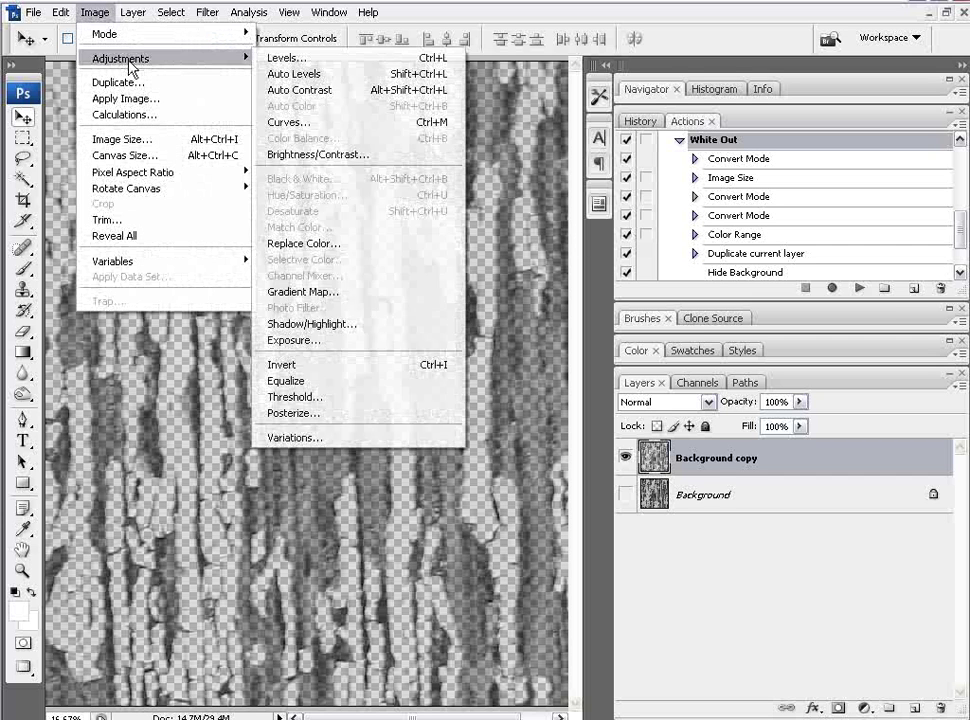
pyautogui.click(125, 139)
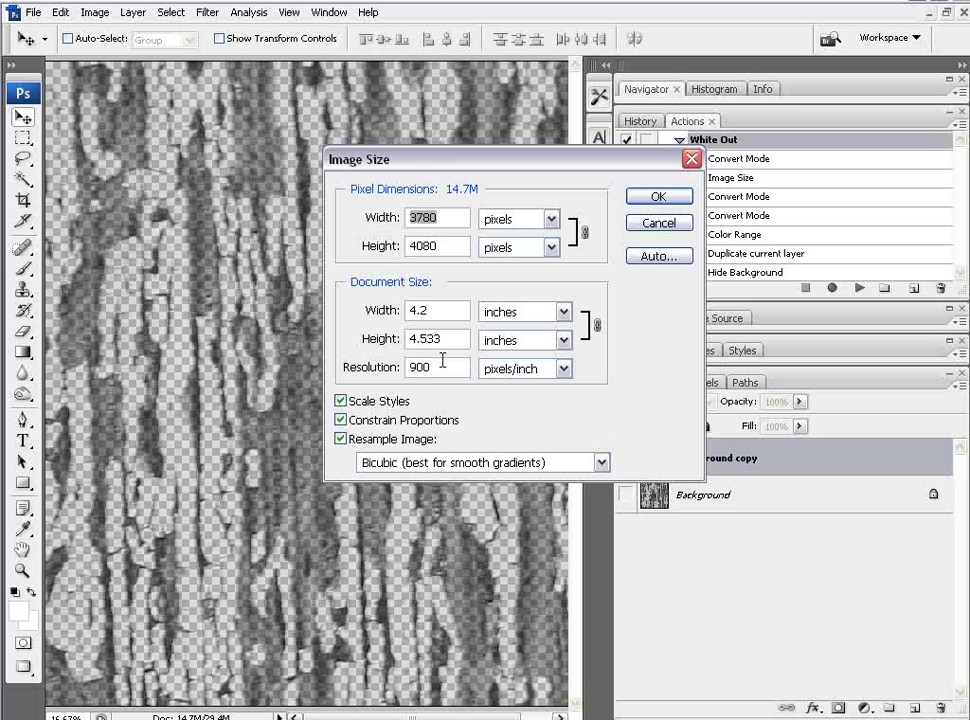
pyautogui.doubleClick(437, 367)
pyautogui.write('150')
pyautogui.click(660, 197)
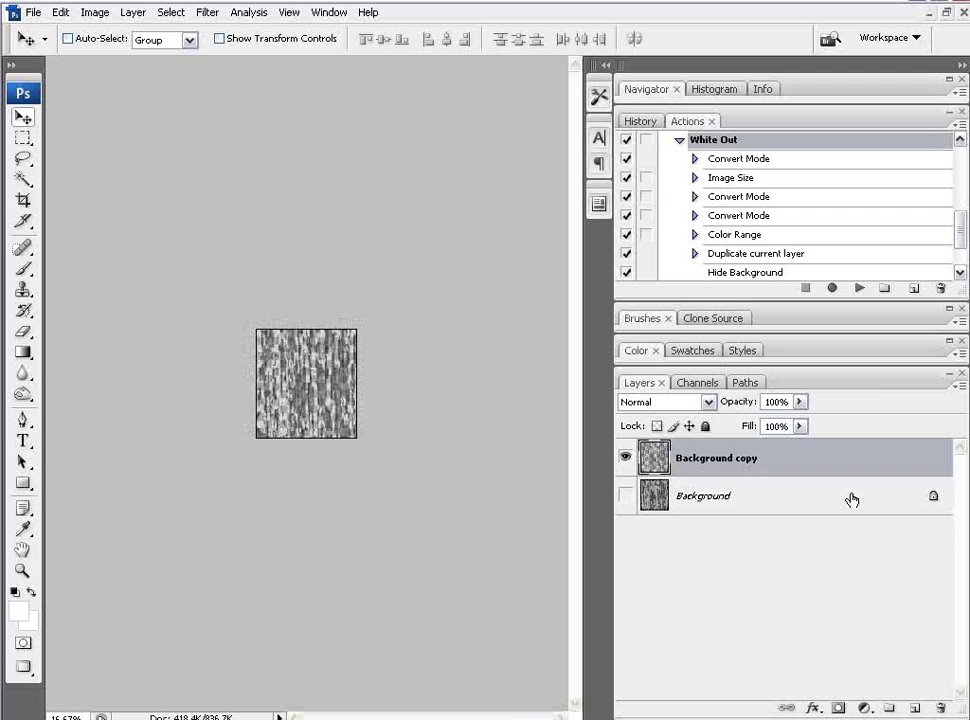
# Step: Delete the original Background layer, keeping only Background copy
pyautogui.click(851, 499)
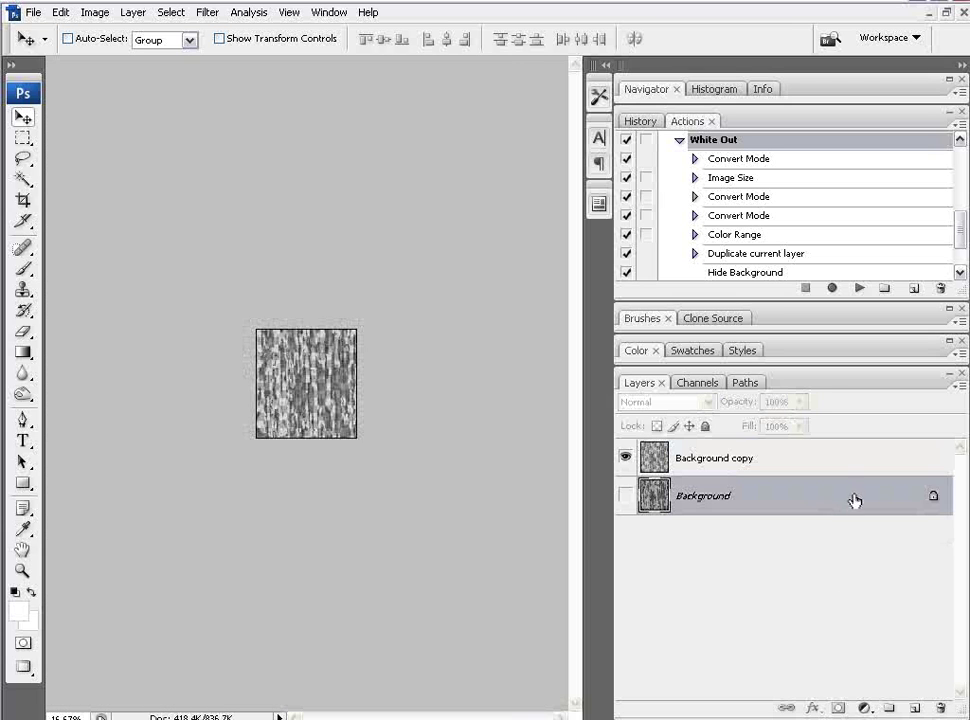
pyautogui.click(941, 708)
pyautogui.click(361, 280)
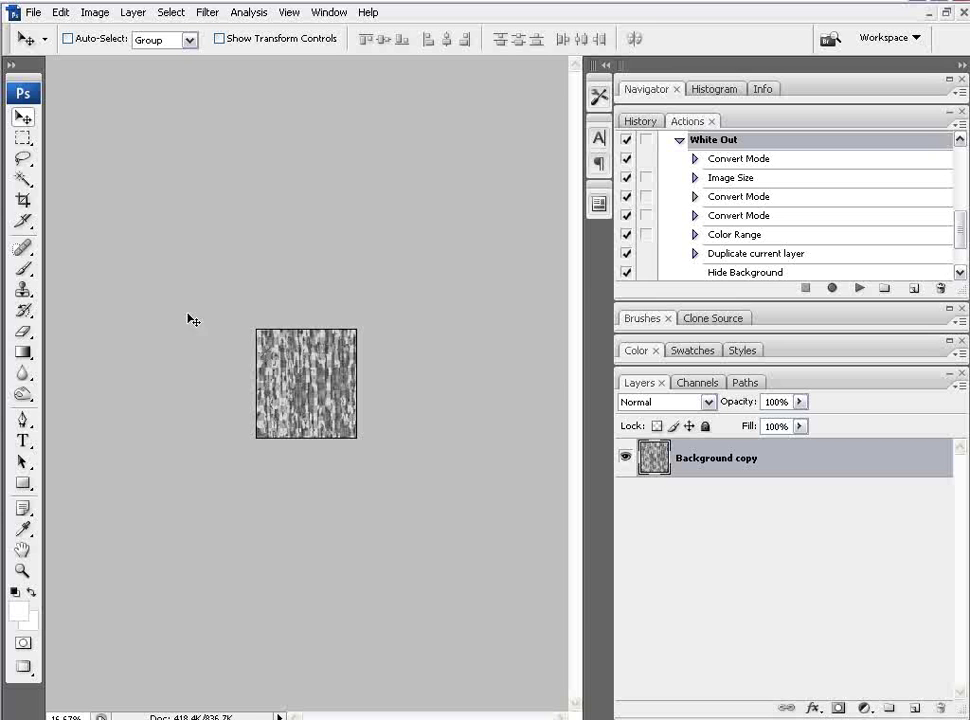
# Step: Convert the texture to RGB Color mode and bring up the Redfield filters menu
pyautogui.click(209, 13)
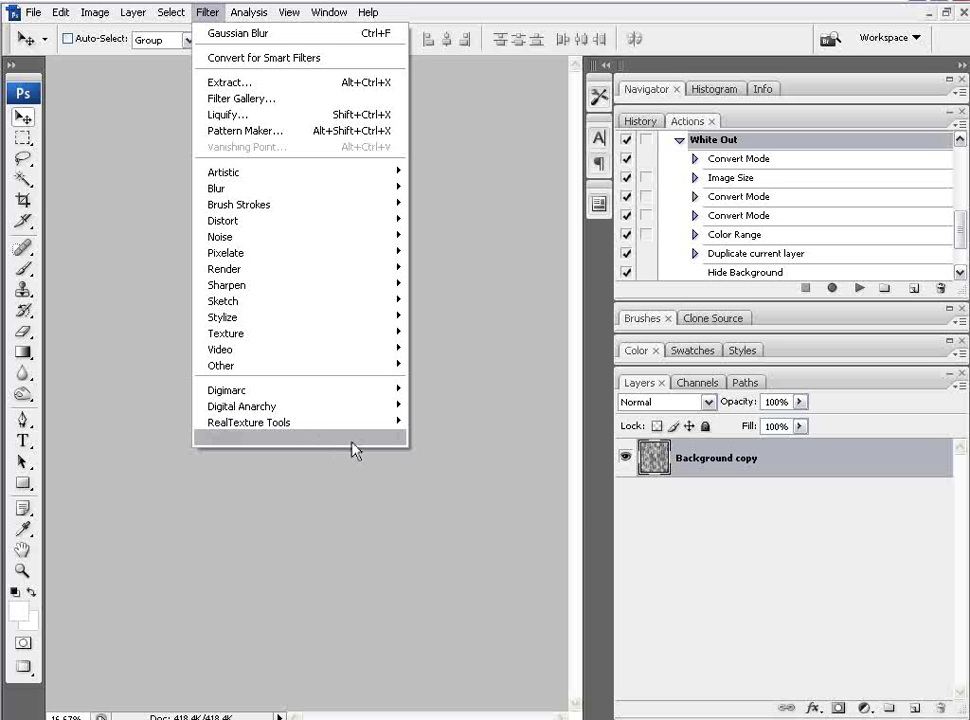
pyautogui.moveTo(100, 17)
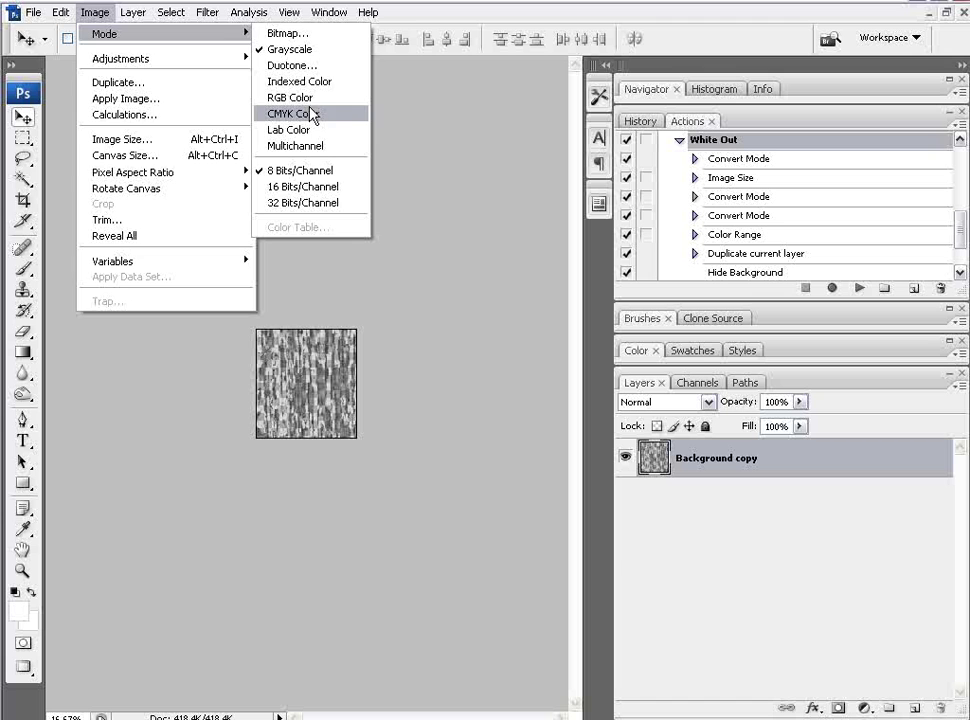
pyautogui.click(298, 98)
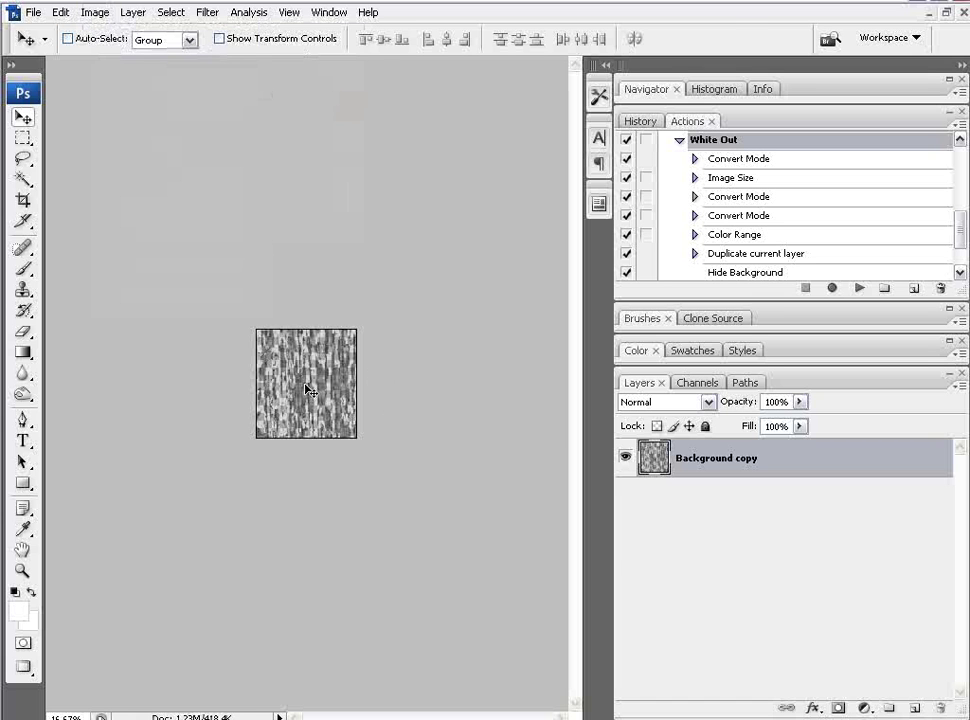
pyautogui.click(208, 12)
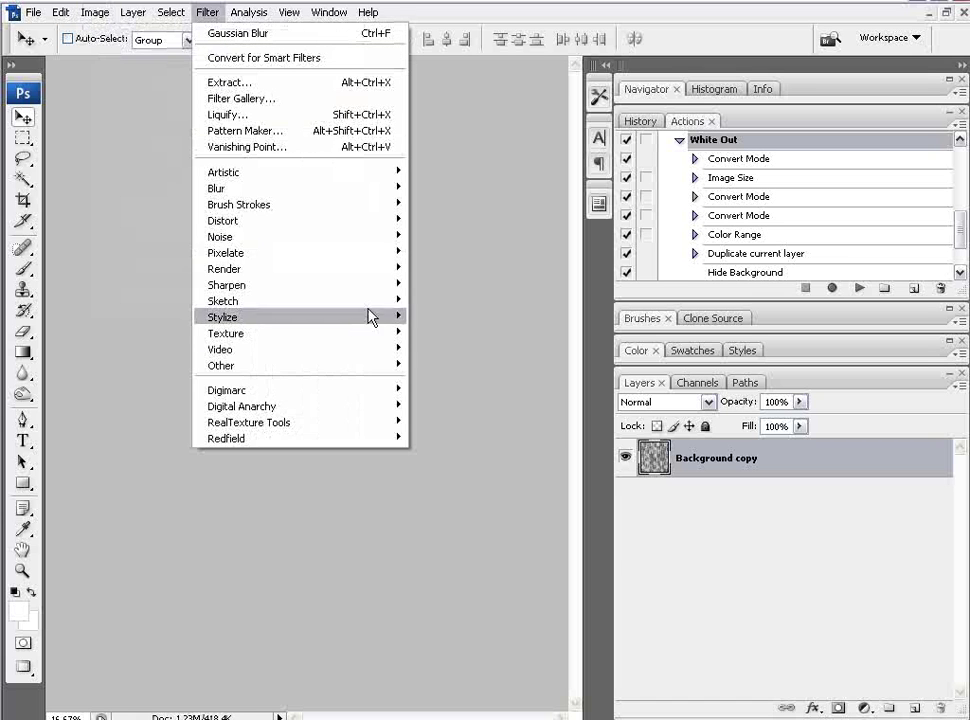
pyautogui.moveTo(368, 438)
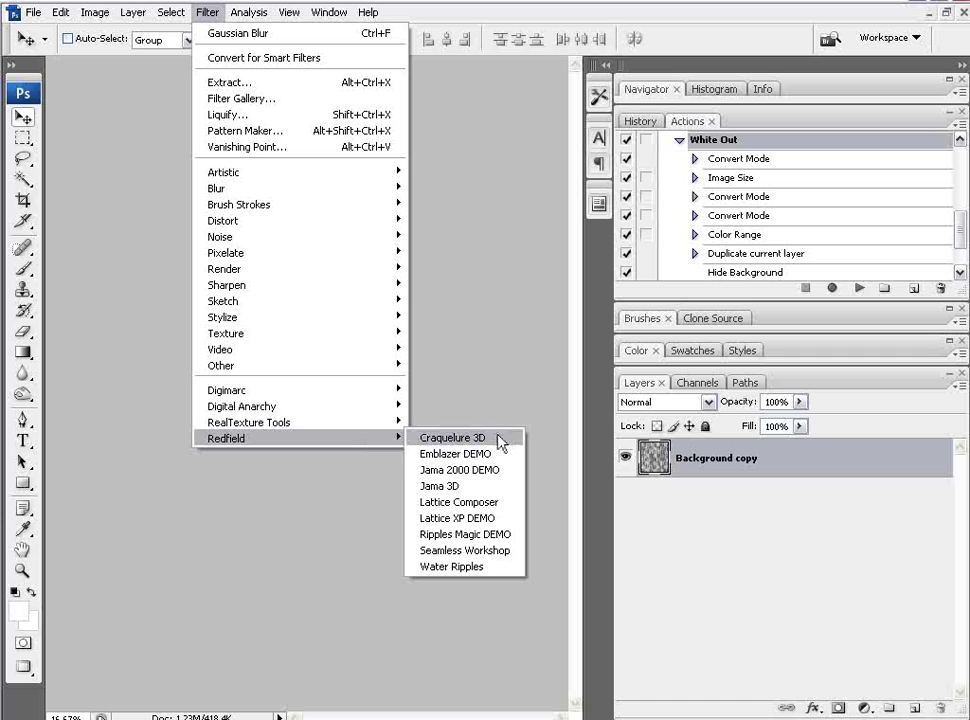
# Step: Apply Seamless Workshop with a 440 × 578 tile and a shifted vertical offset
pyautogui.click(507, 550)
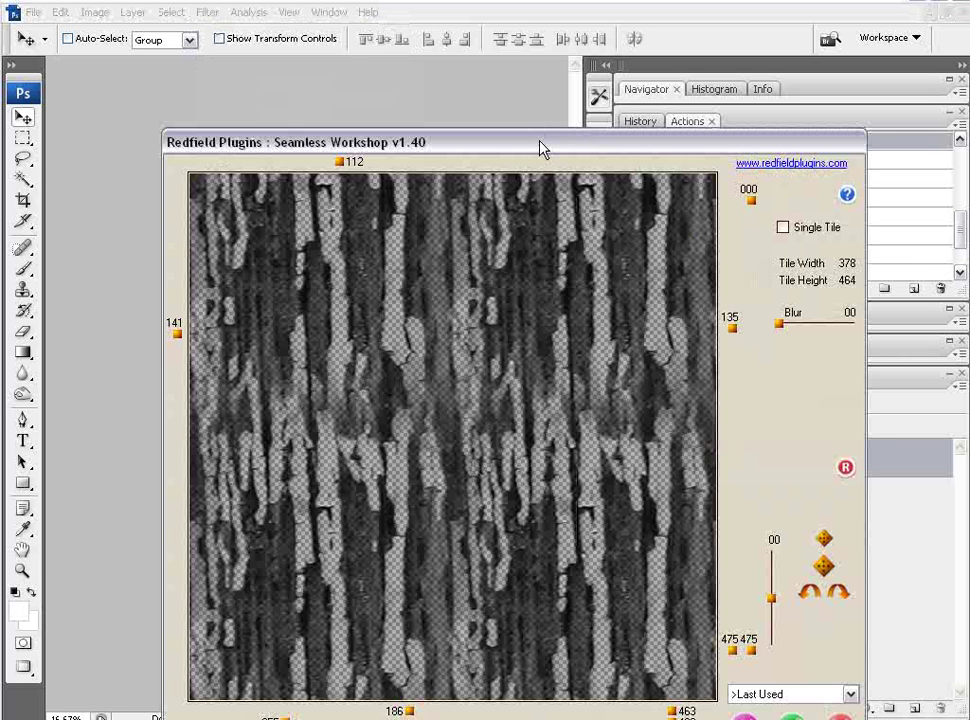
pyautogui.moveTo(541, 147); pyautogui.dragTo(454, 42)
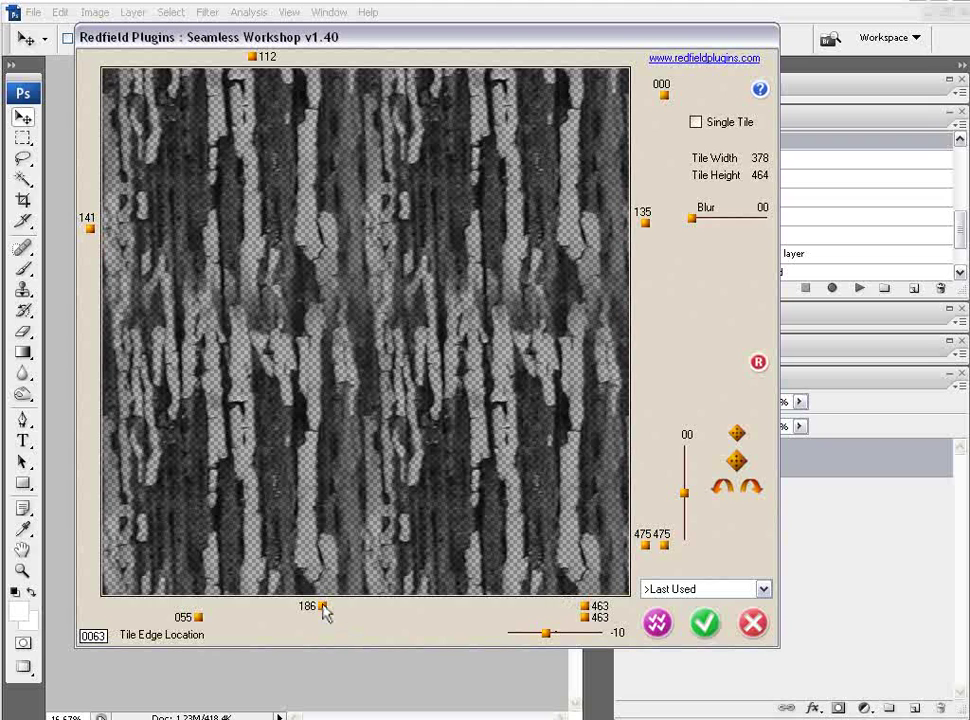
pyautogui.moveTo(323, 617)
pyautogui.mouseDown()
pyautogui.moveTo(389, 619)
pyautogui.moveTo(278, 612)
pyautogui.mouseUp()
pyautogui.moveTo(198, 619)
pyautogui.mouseDown()
pyautogui.moveTo(271, 634)
pyautogui.moveTo(259, 635)
pyautogui.mouseUp()
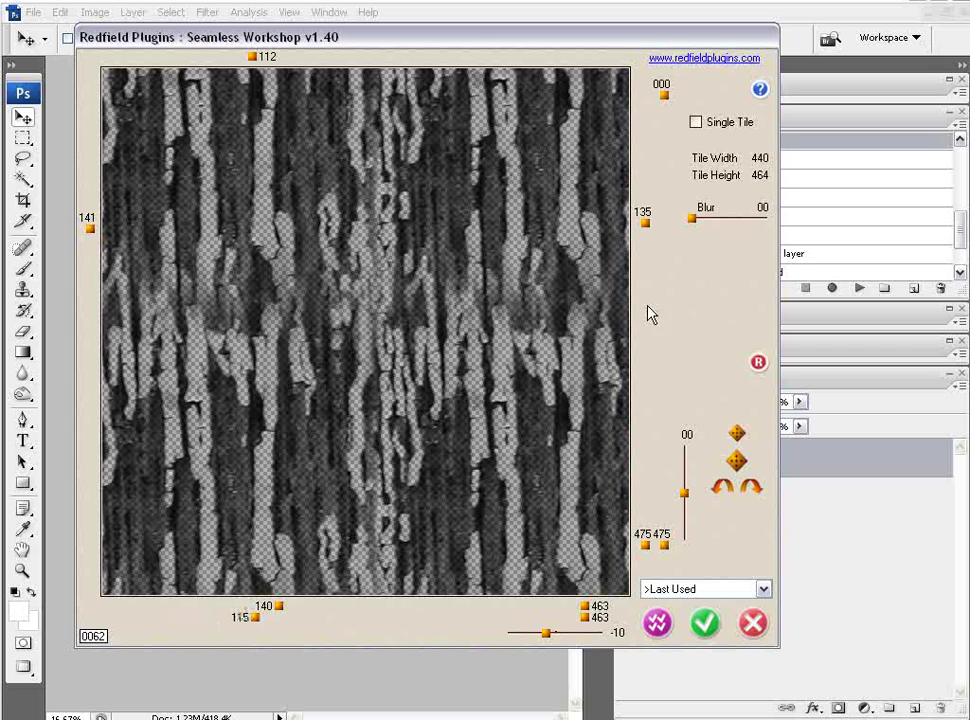
pyautogui.moveTo(645, 222)
pyautogui.mouseDown()
pyautogui.moveTo(643, 323)
pyautogui.moveTo(655, 150)
pyautogui.mouseUp()
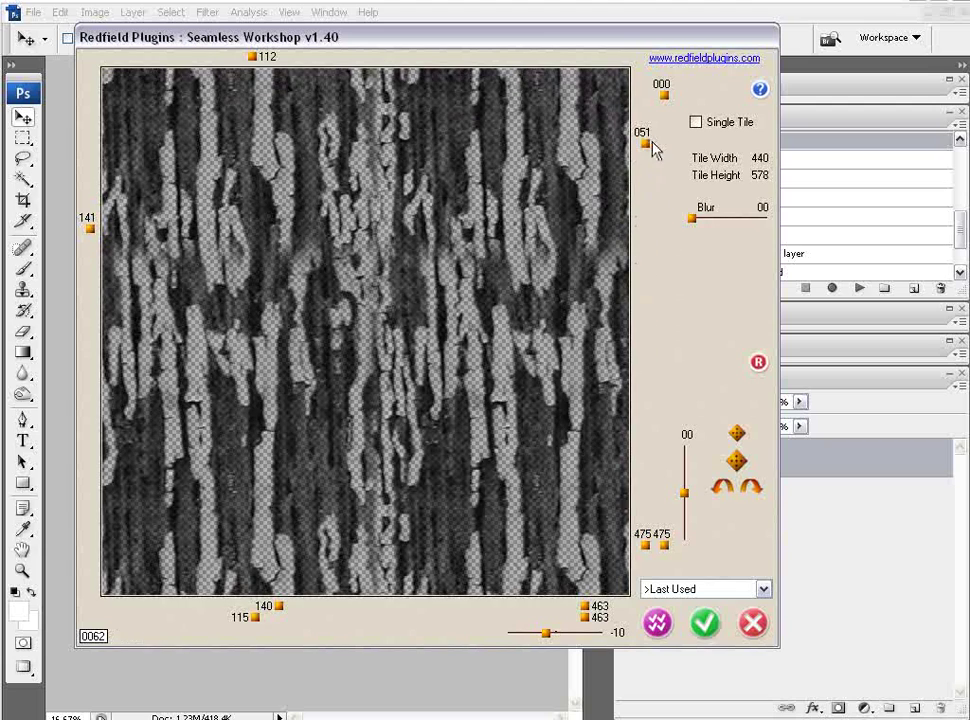
pyautogui.moveTo(93, 238)
pyautogui.mouseDown()
pyautogui.moveTo(95, 296)
pyautogui.moveTo(117, 357)
pyautogui.mouseUp()
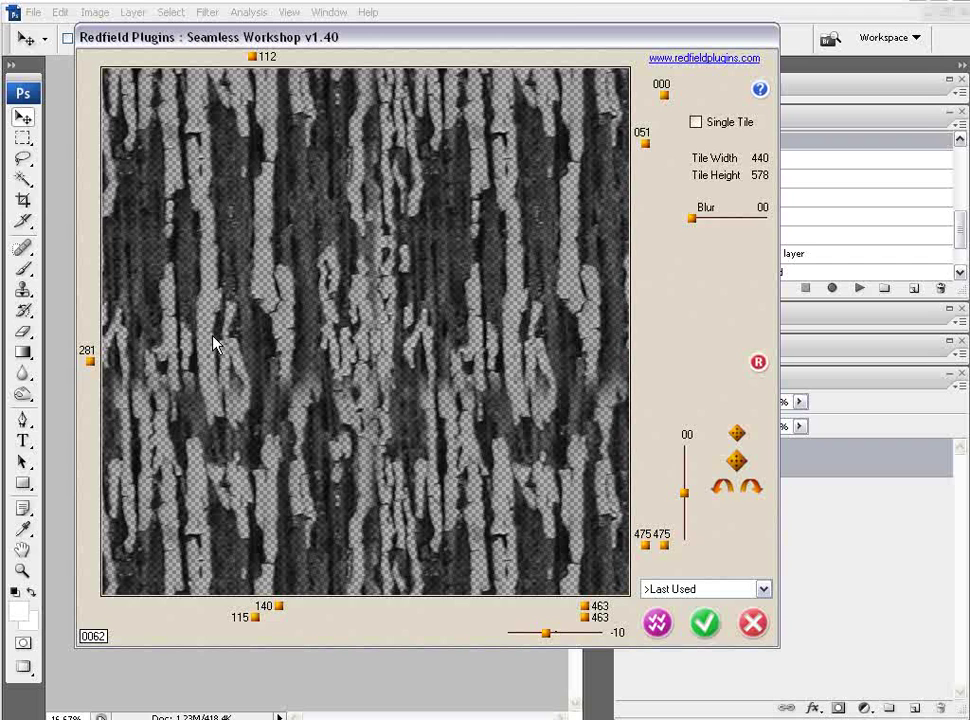
pyautogui.click(706, 625)
# Step: Stretch the texture layer left and upward toward the canvas edges
pyautogui.press('z')
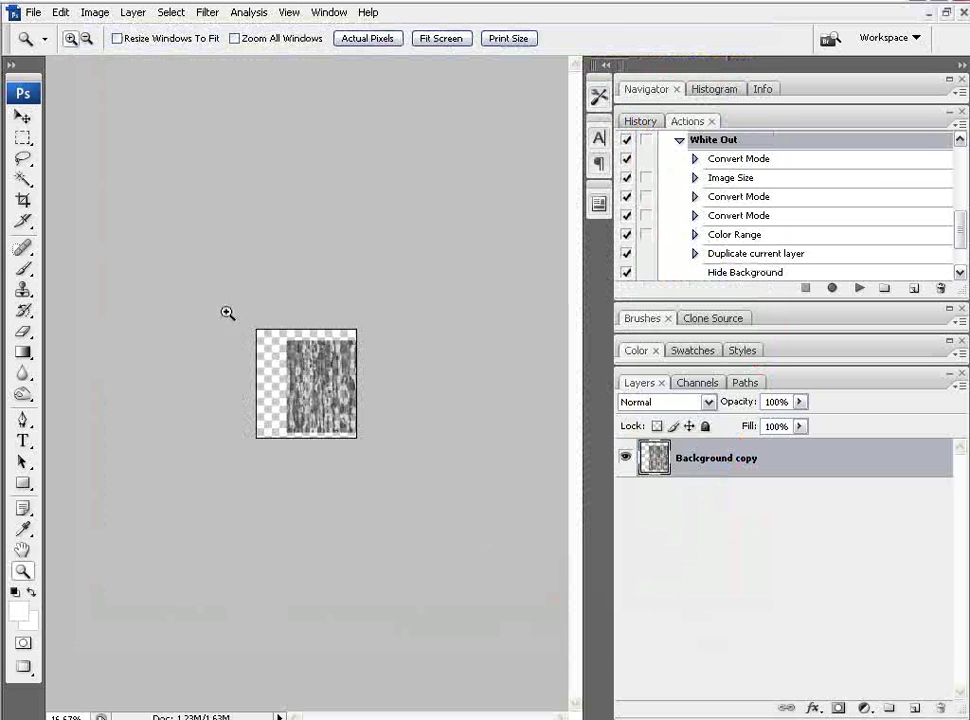
pyautogui.hotkey('ctrl', '0')
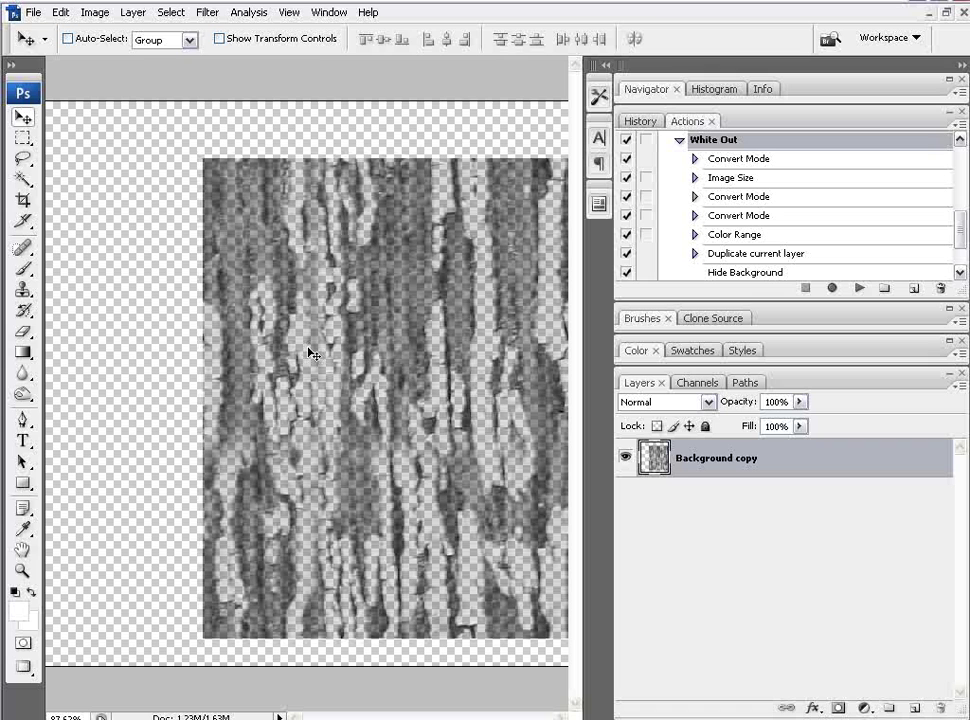
pyautogui.hotkey('ctrl', 't')
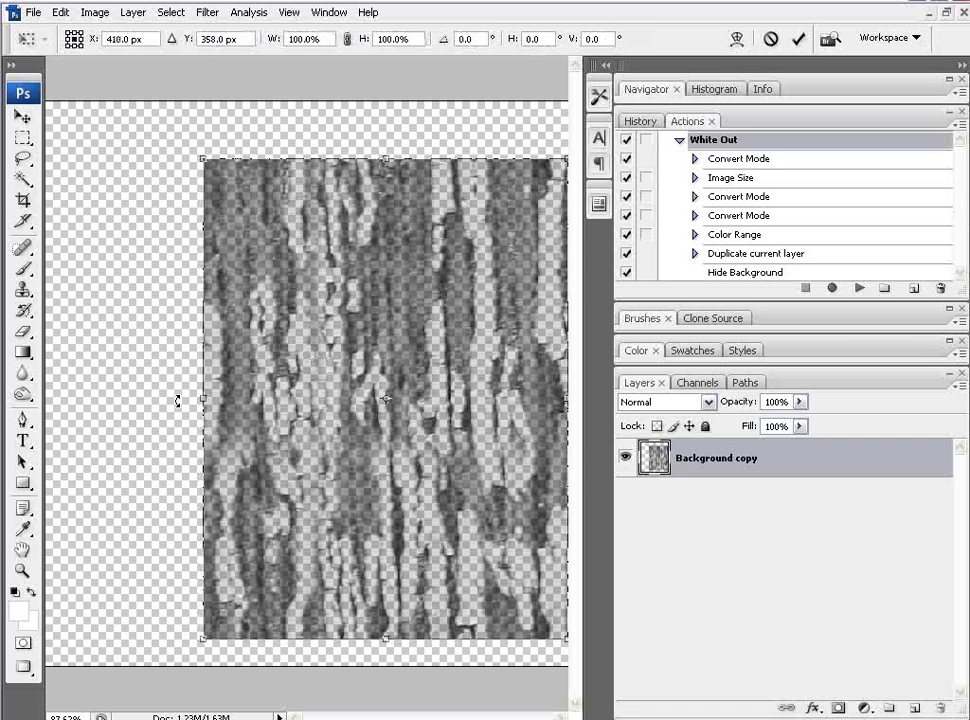
pyautogui.moveTo(201, 400); pyautogui.dragTo(46, 398)
pyautogui.moveTo(300, 158); pyautogui.dragTo(303, 102)
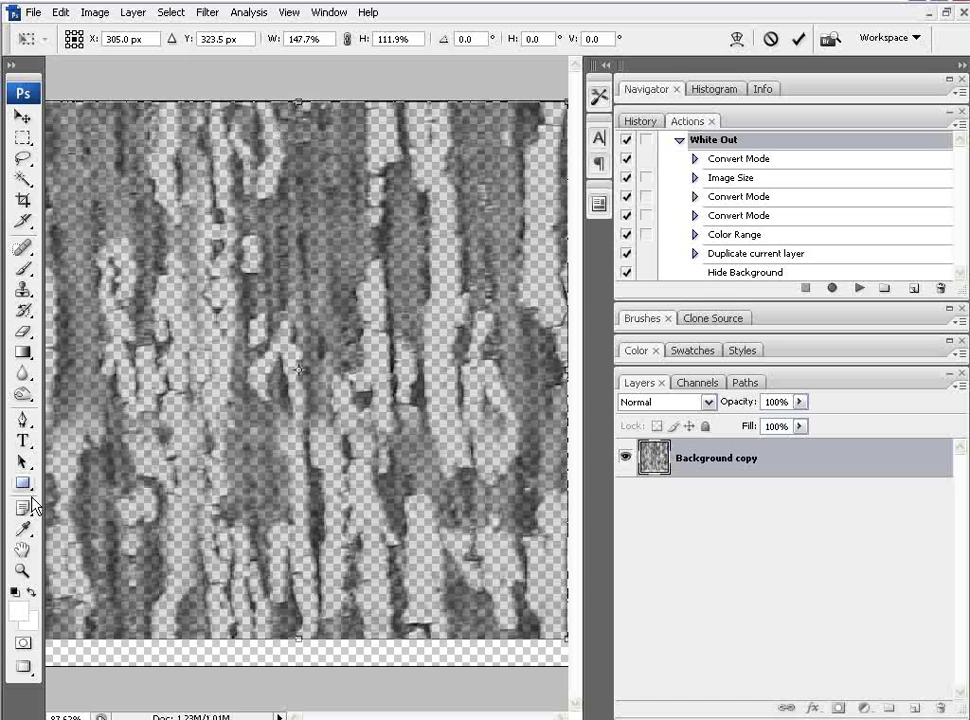
pyautogui.click(20, 570)
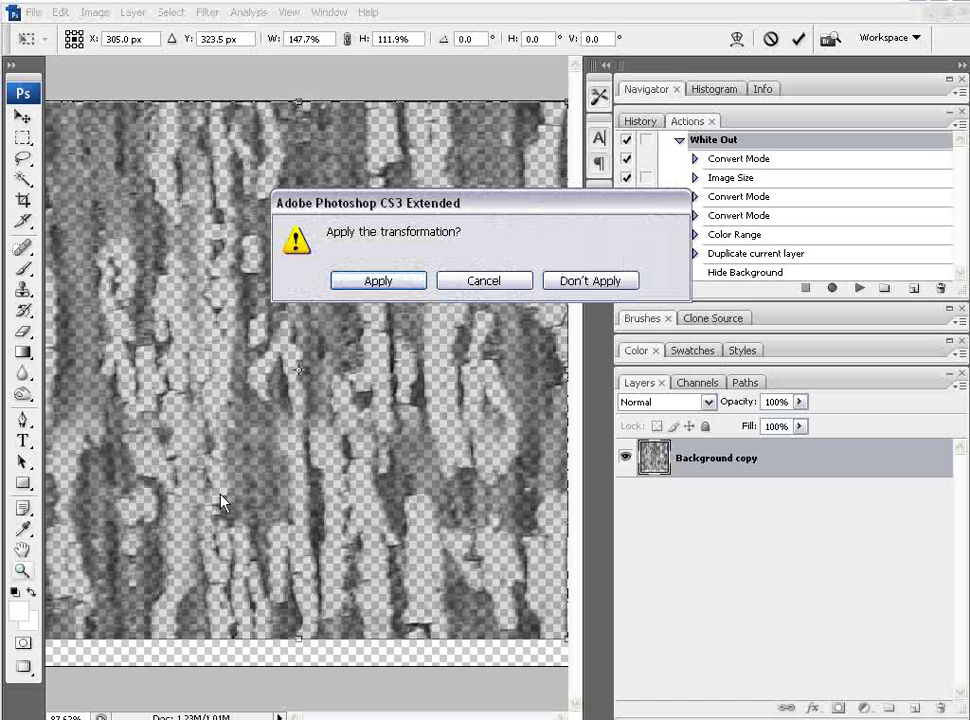
pyautogui.click(377, 282)
pyautogui.rightClick(281, 462)
pyautogui.click(318, 470)
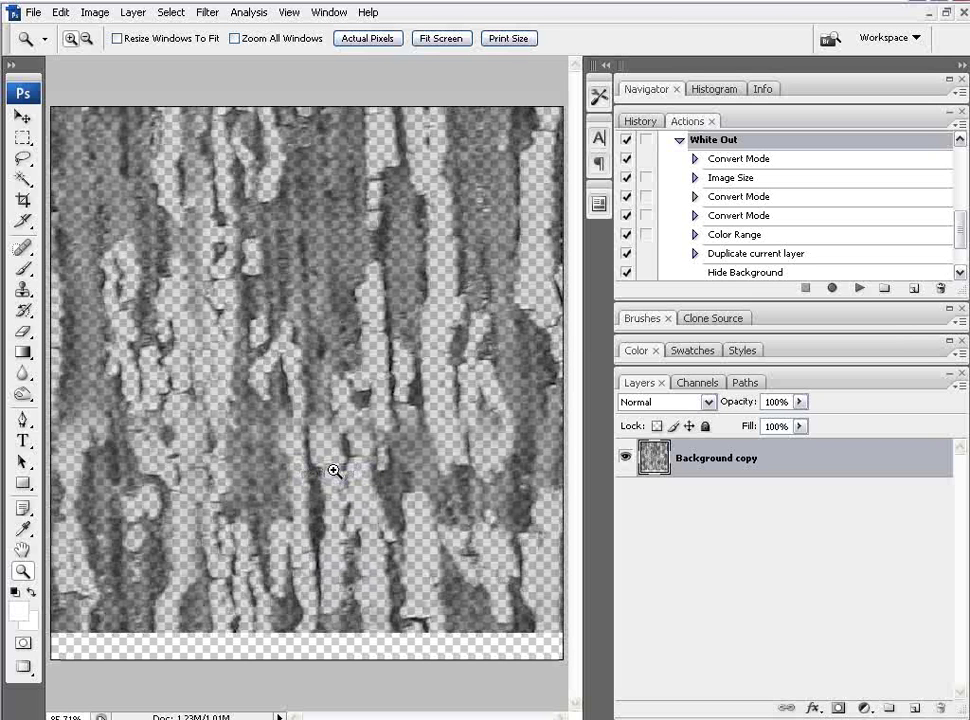
# Step: Stretch the texture down to the canvas bottom and nudge it 20 px right
pyautogui.click(21, 116)
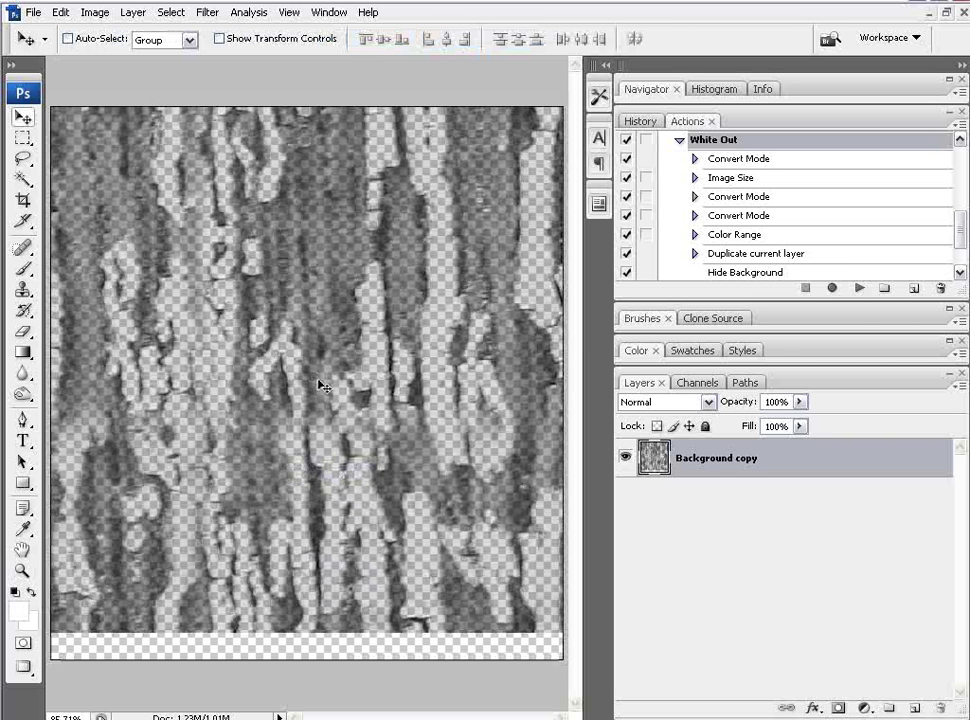
pyautogui.hotkey('ctrl', 't')
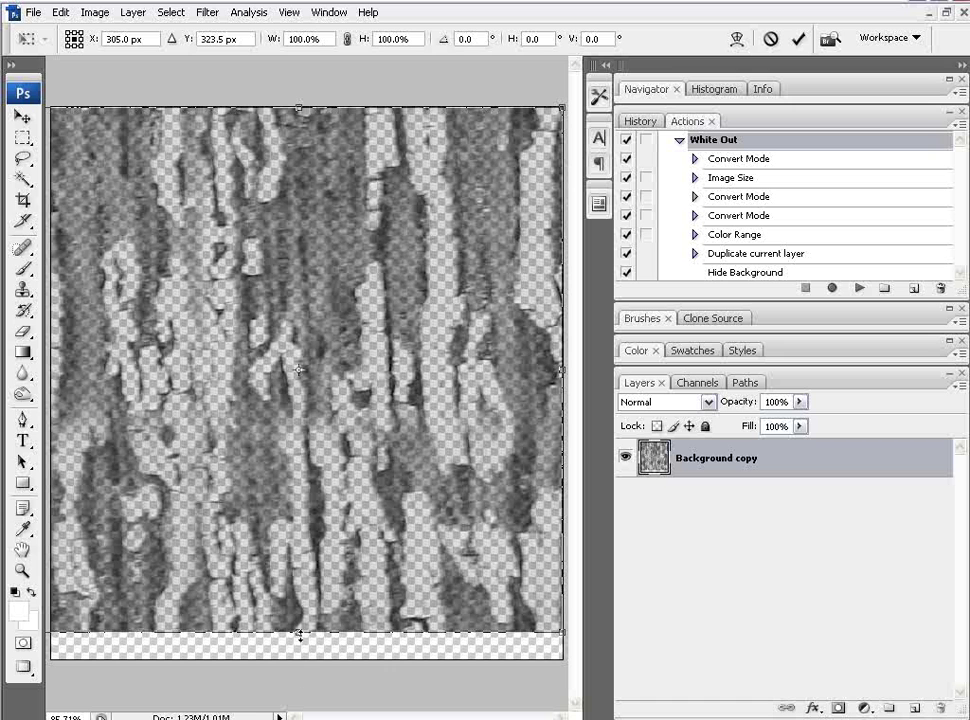
pyautogui.moveTo(300, 634); pyautogui.dragTo(302, 657)
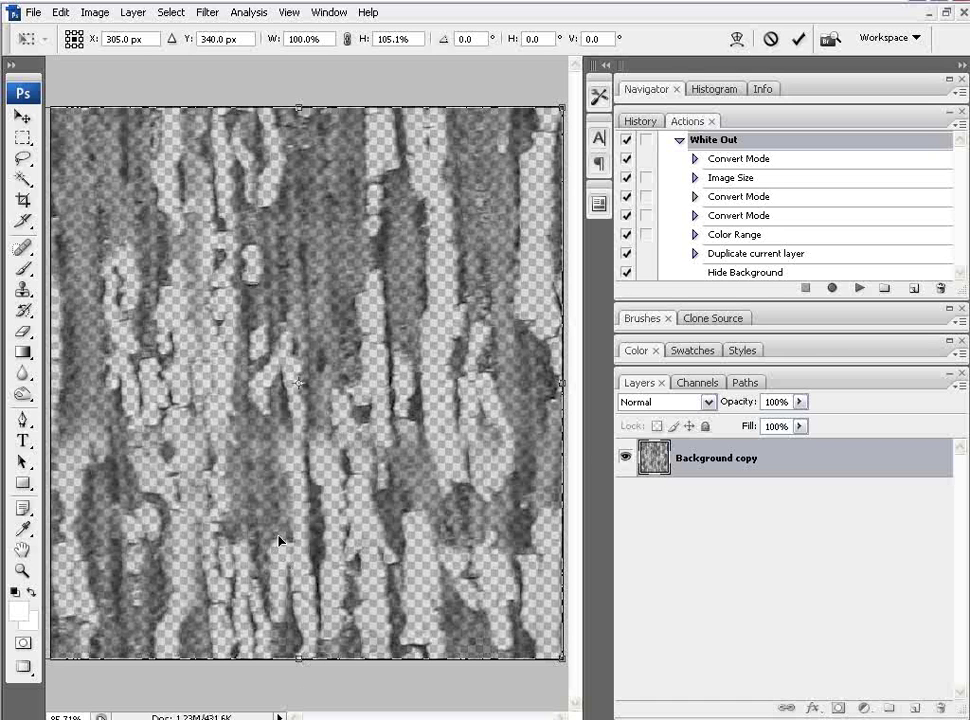
pyautogui.hotkey('shift', 'Right')
pyautogui.hotkey('shift', 'Right')
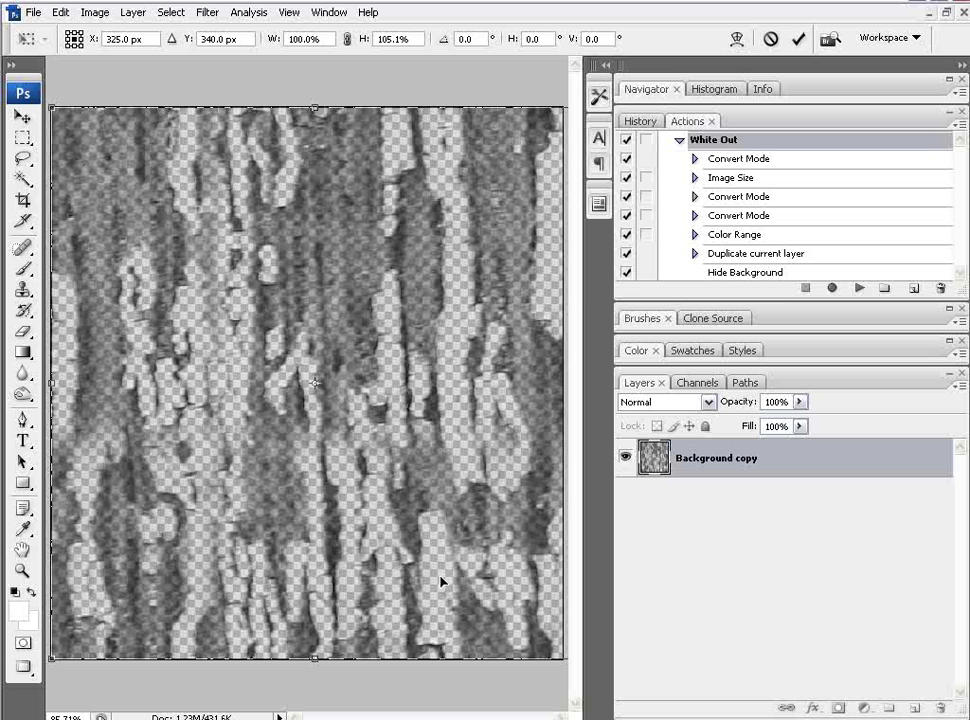
pyautogui.click(21, 570)
pyautogui.click(379, 280)
pyautogui.rightClick(319, 412)
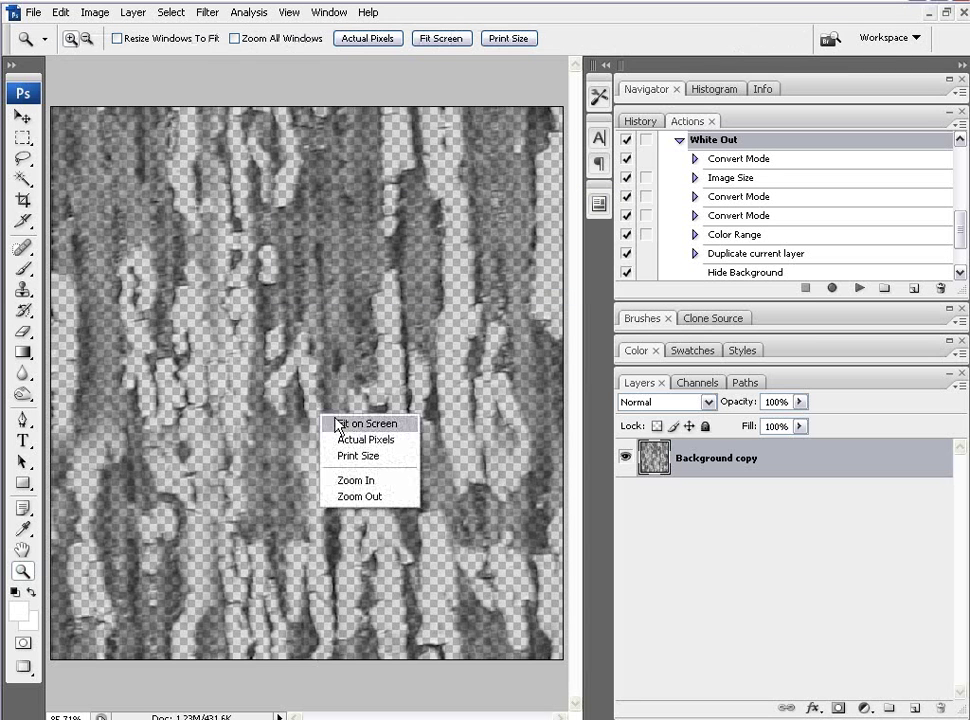
pyautogui.click(370, 497)
# Step: Narrow the texture to 96.9% width and fine-tune its top and bottom edges
pyautogui.click(21, 116)
pyautogui.hotkey('ctrl', 't')
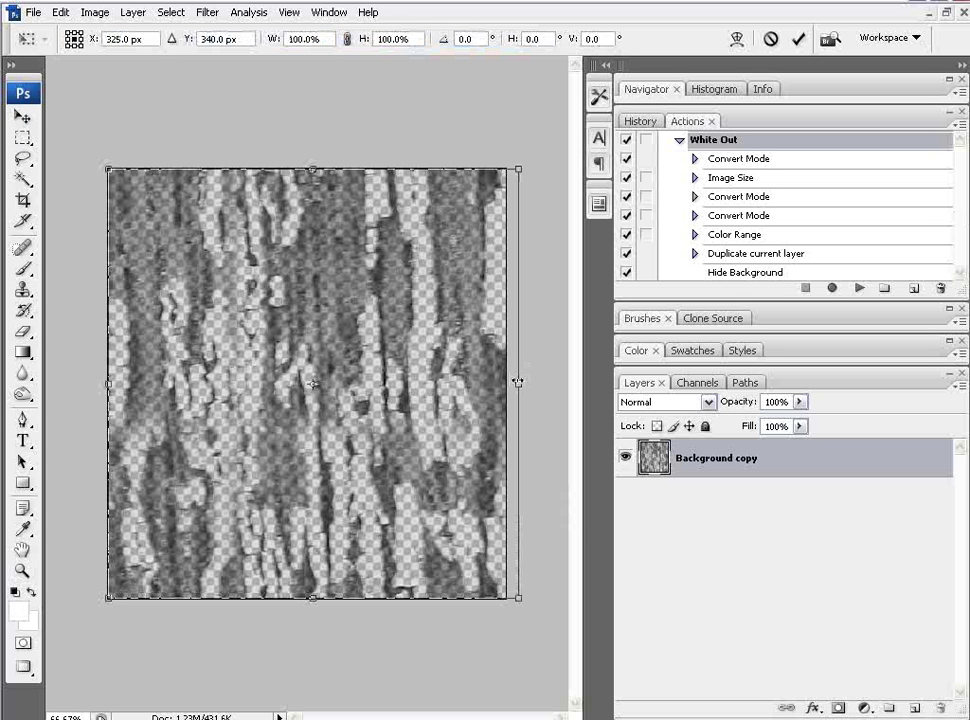
pyautogui.moveTo(517, 382); pyautogui.dragTo(508, 382)
pyautogui.moveTo(312, 168)
pyautogui.mouseDown()
pyautogui.moveTo(305, 197)
pyautogui.moveTo(308, 172)
pyautogui.mouseUp()
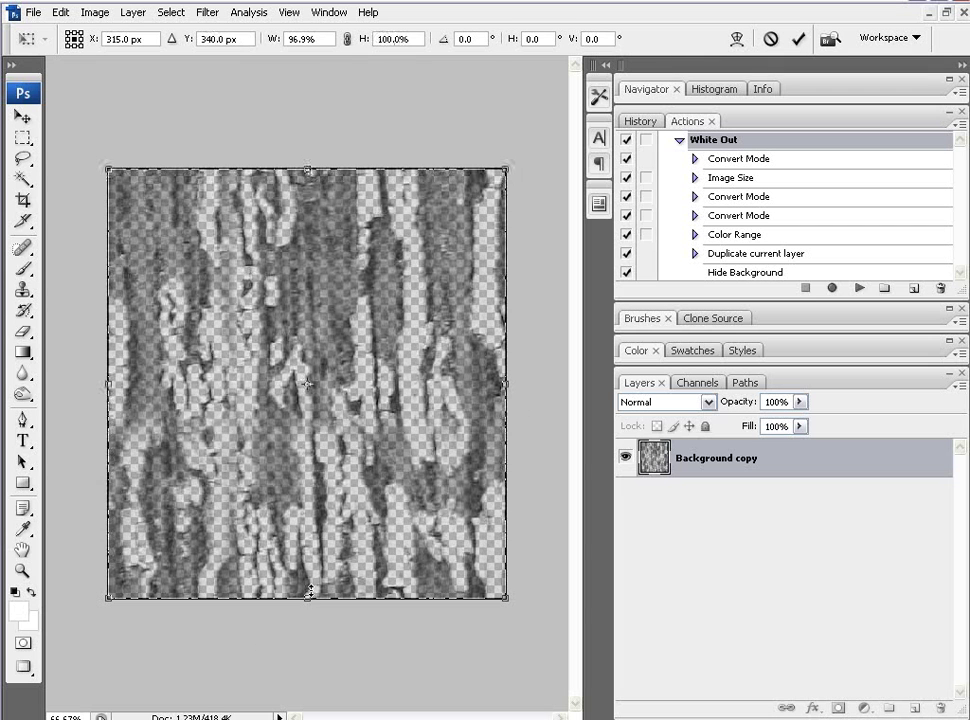
pyautogui.moveTo(308, 596)
pyautogui.mouseDown()
pyautogui.moveTo(310, 585)
pyautogui.moveTo(312, 599)
pyautogui.mouseUp()
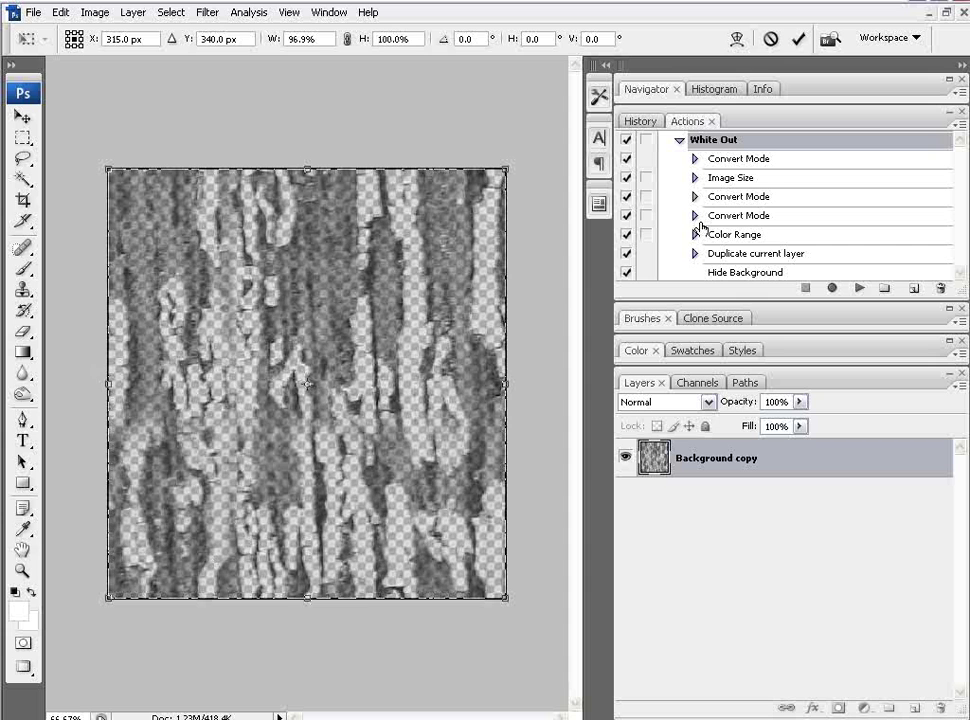
pyautogui.click(22, 117)
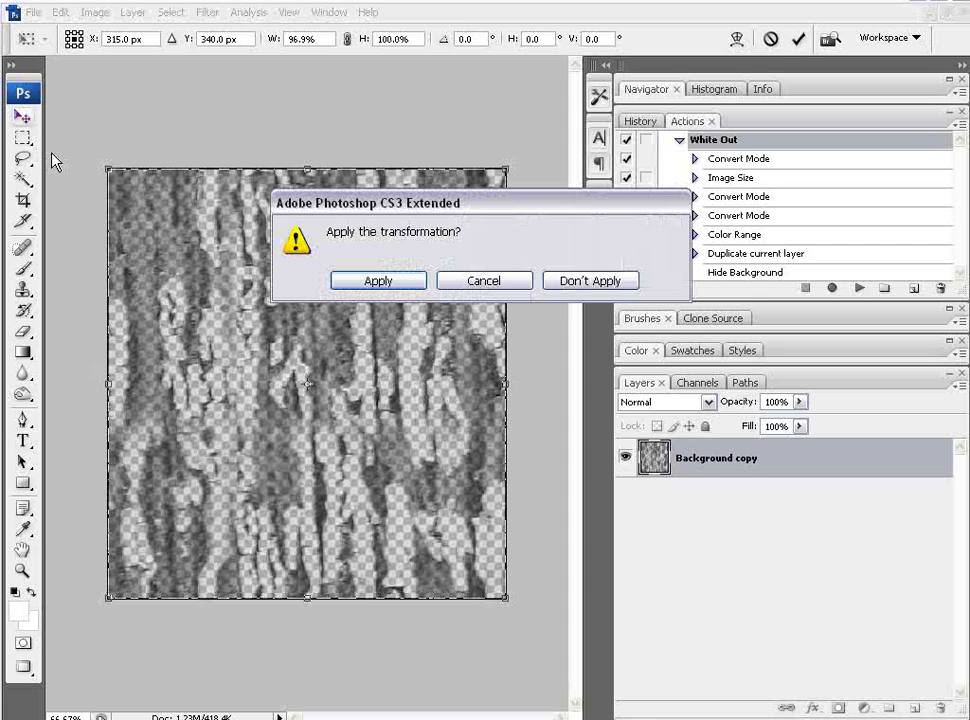
# Step: Apply the pending transform and resize the texture to 3.0 inches wide (450 × 486 px)
pyautogui.click(378, 283)
pyautogui.click(94, 12)
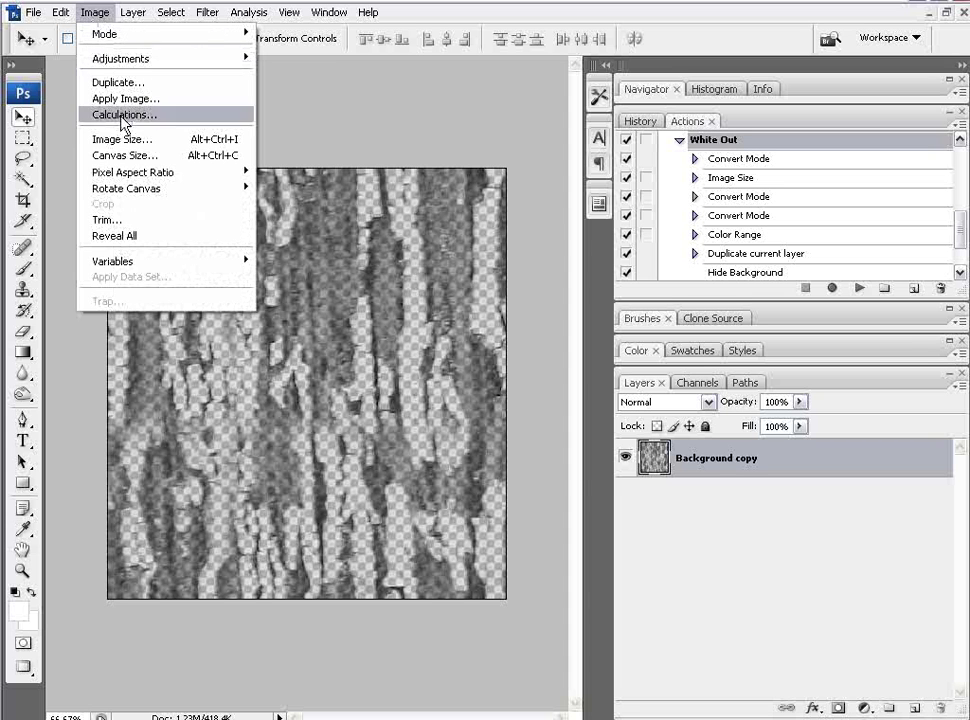
pyautogui.click(120, 139)
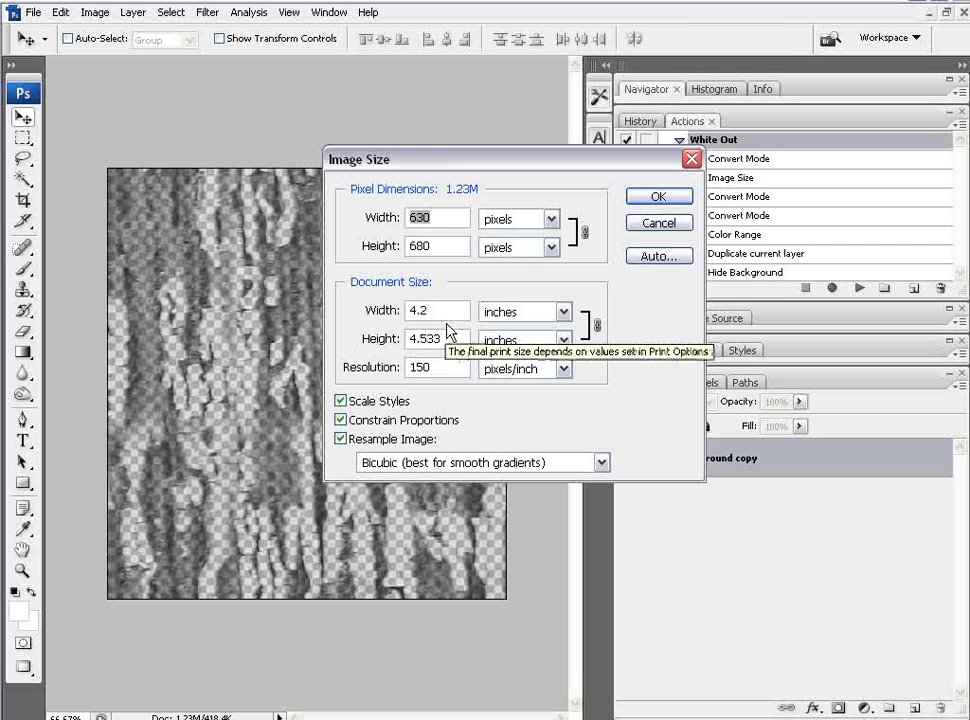
pyautogui.doubleClick(439, 309)
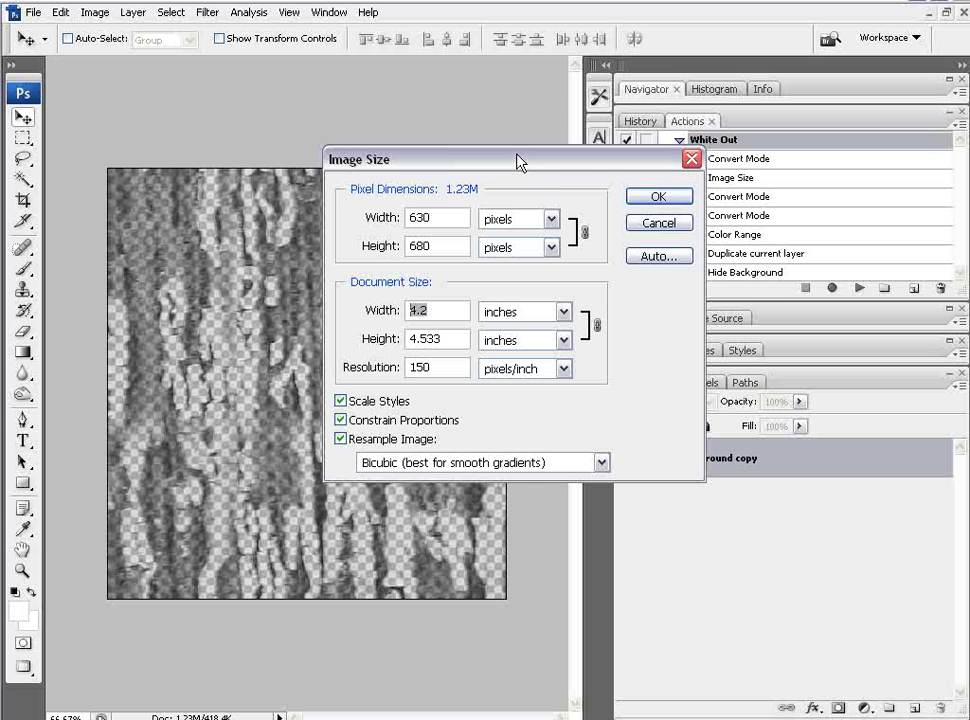
pyautogui.write('3.')
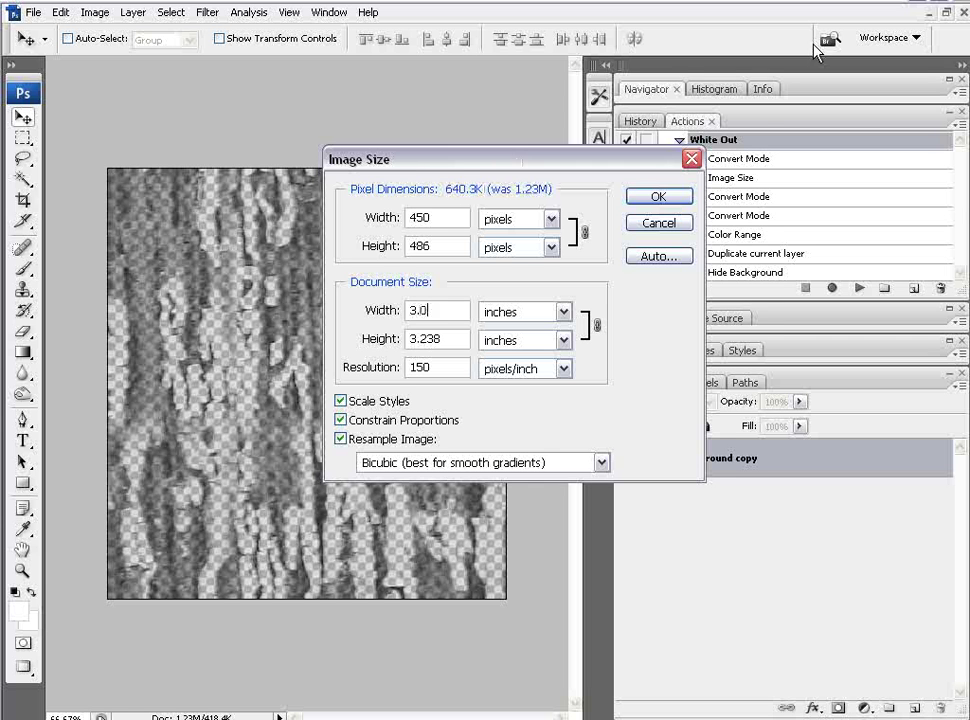
pyautogui.write('0')
pyautogui.click(672, 198)
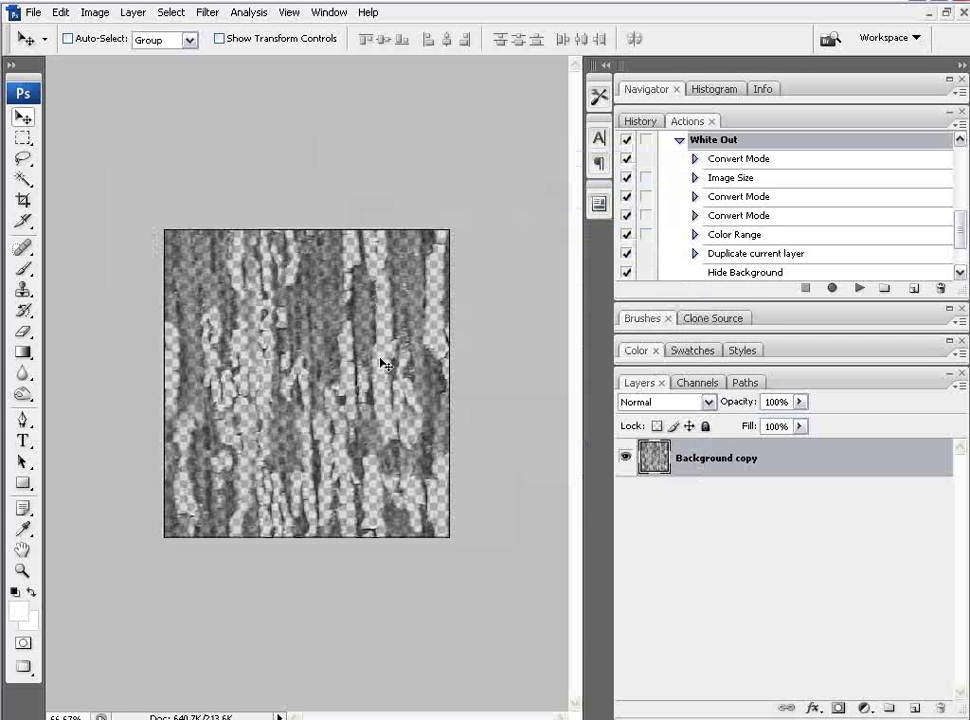
# Step: Save the texture as newcracks in Desktop > PhotoShop Textures, then close it
pyautogui.click(33, 12)
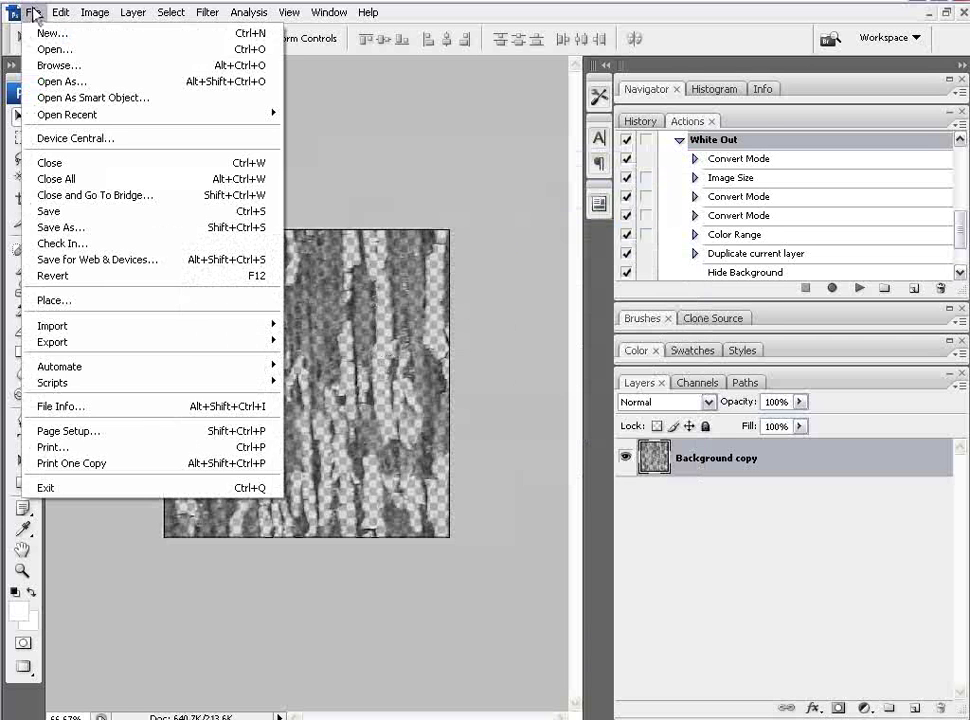
pyautogui.click(97, 228)
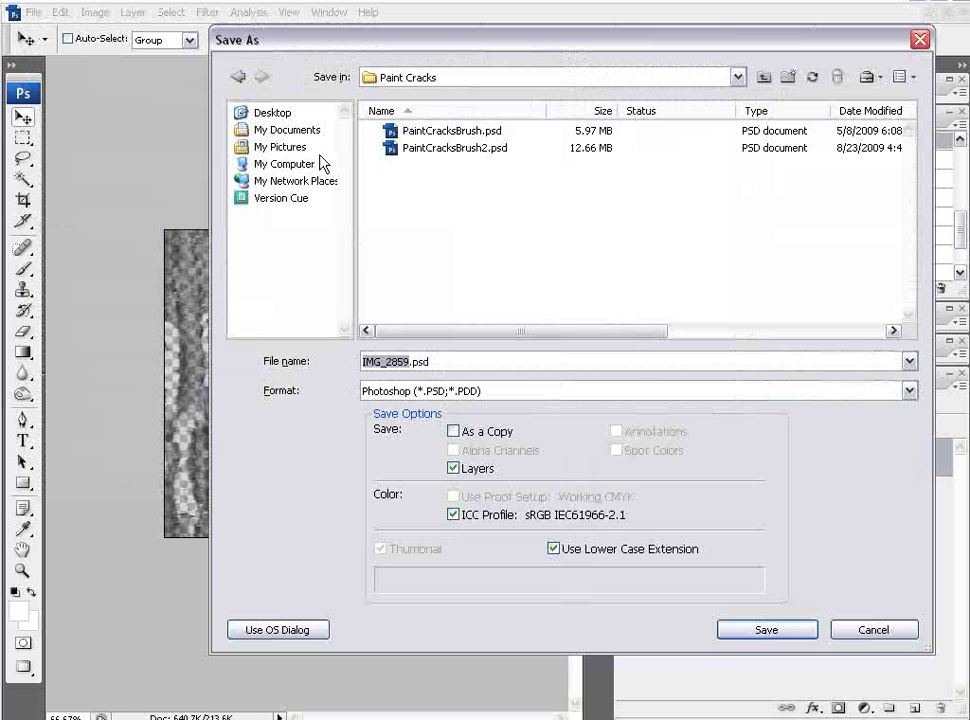
pyautogui.click(264, 112)
pyautogui.doubleClick(479, 253)
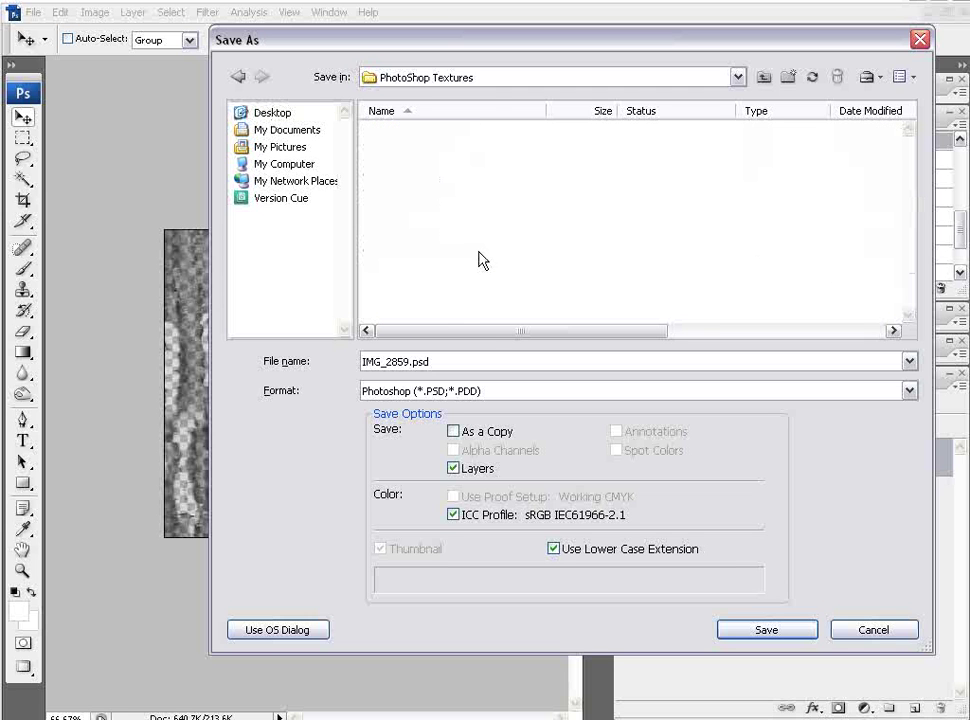
pyautogui.write('newcracks')
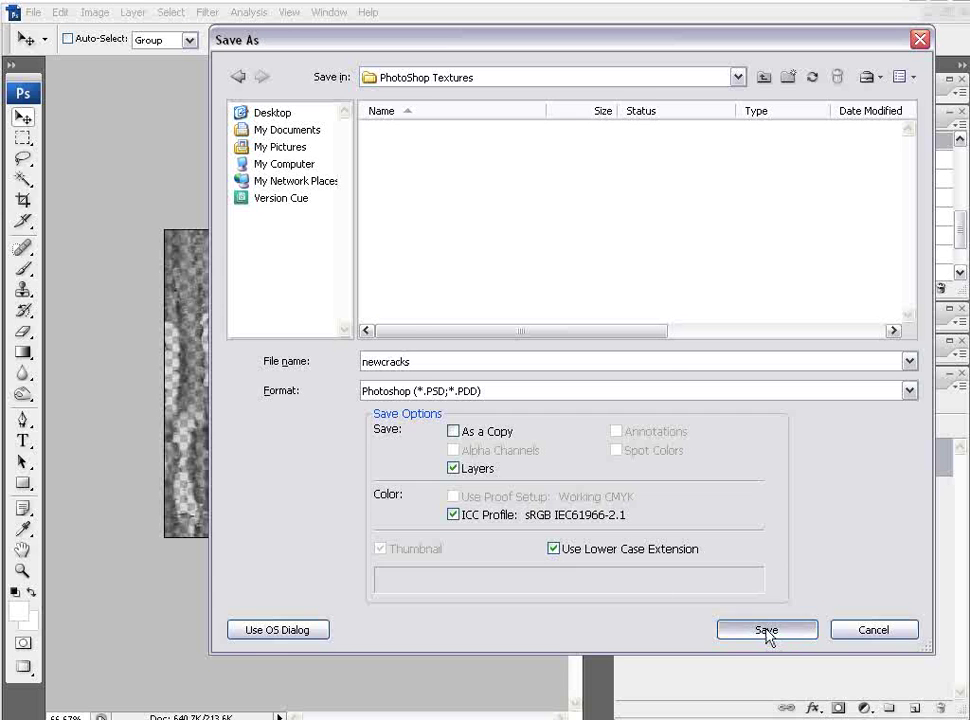
pyautogui.click(766, 630)
pyautogui.click(738, 256)
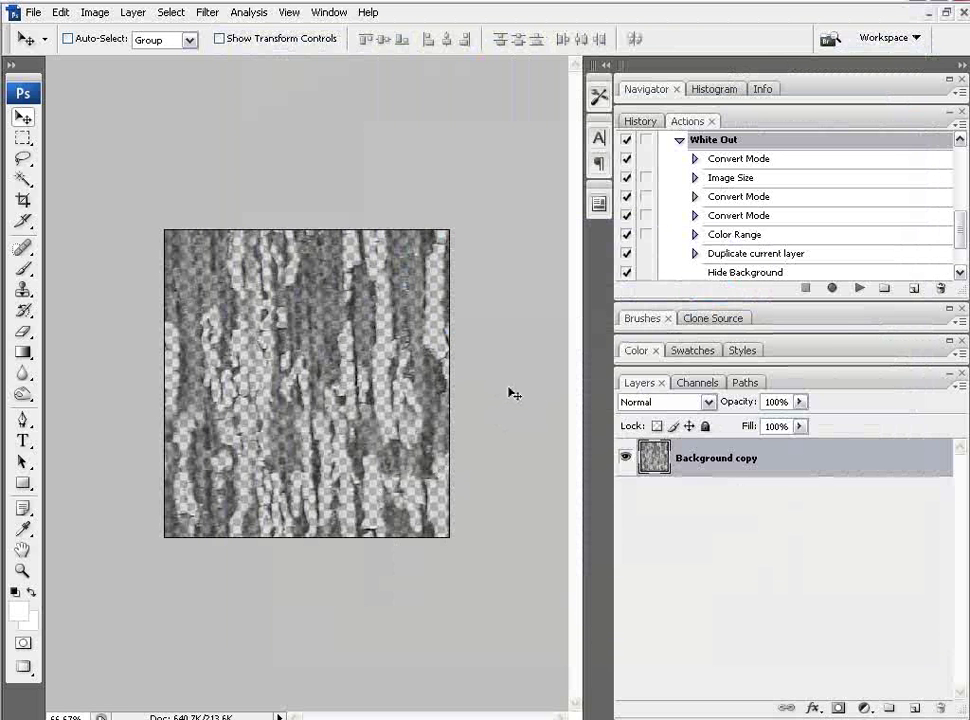
pyautogui.click(930, 12)
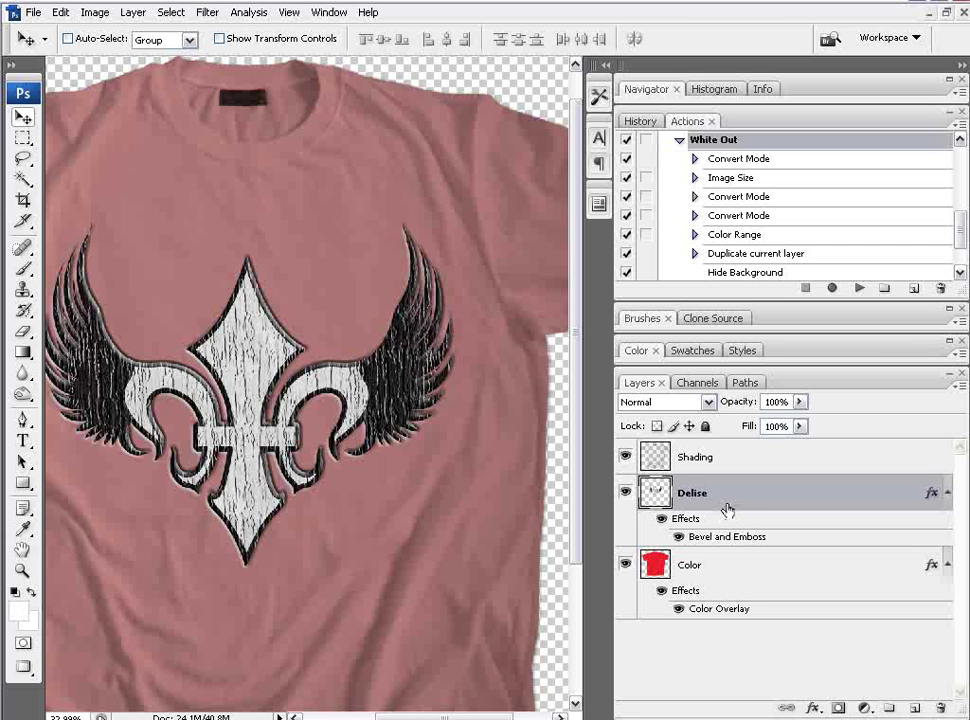
# Step: Delete the Delise layer and bring the wingeddelise PDF onto the T-shirt canvas for import
pyautogui.press('Delete')
pyautogui.hotkey('alt', 'Tab')
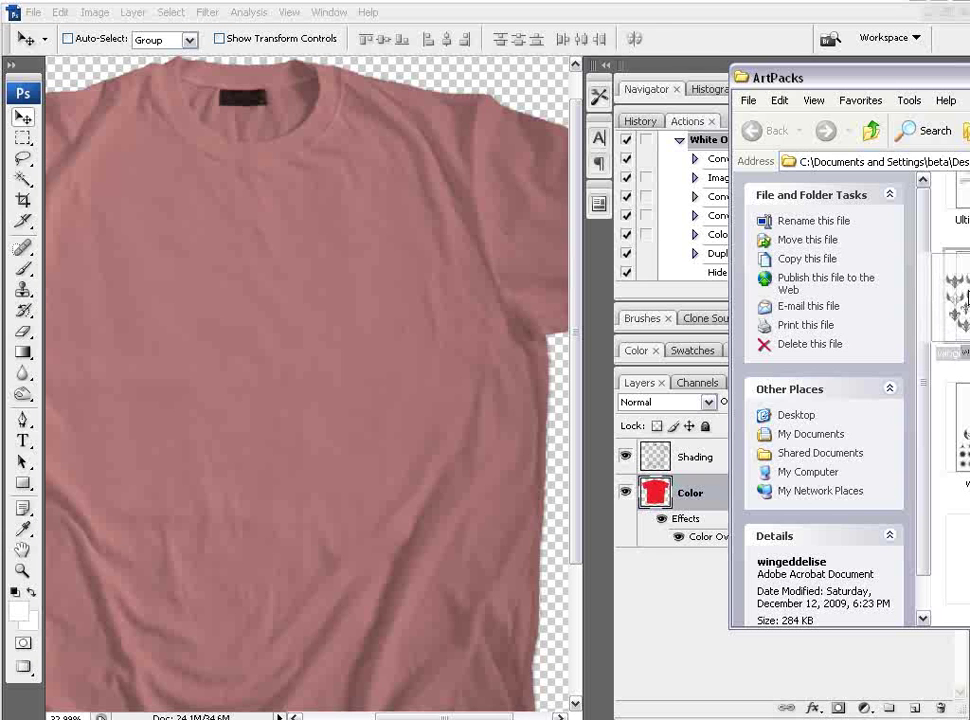
pyautogui.moveTo(960, 300); pyautogui.dragTo(393, 392)
pyautogui.moveTo(291, 378); pyautogui.dragTo(293, 376)
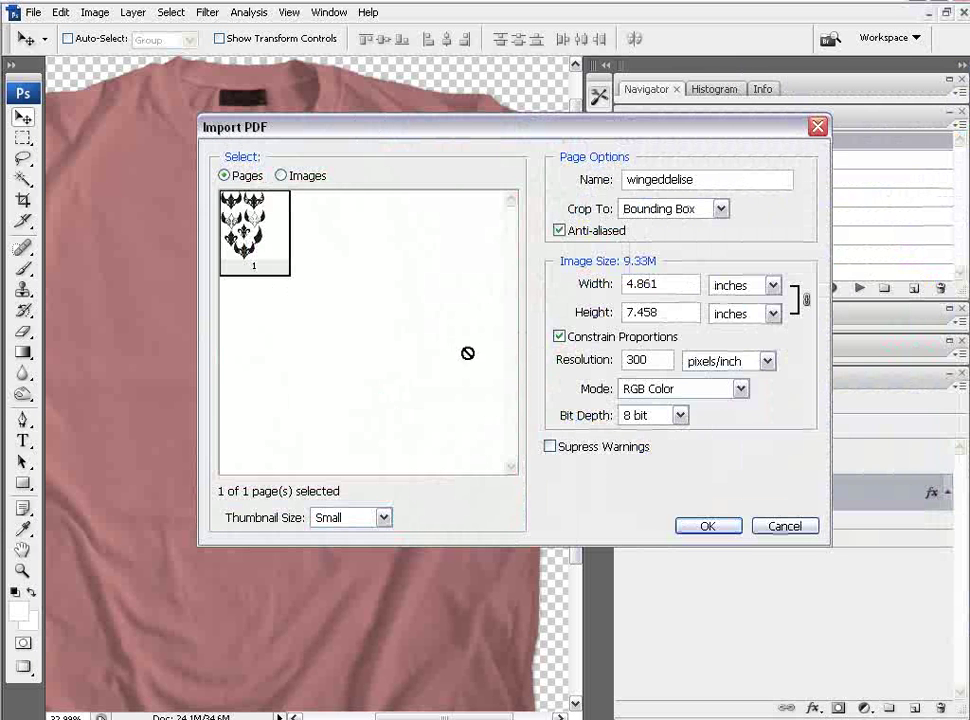
# Step: Import the wingeddelise PDF page at 25 inches wide, with proportions constrained
pyautogui.doubleClick(688, 286)
pyautogui.write('25.')
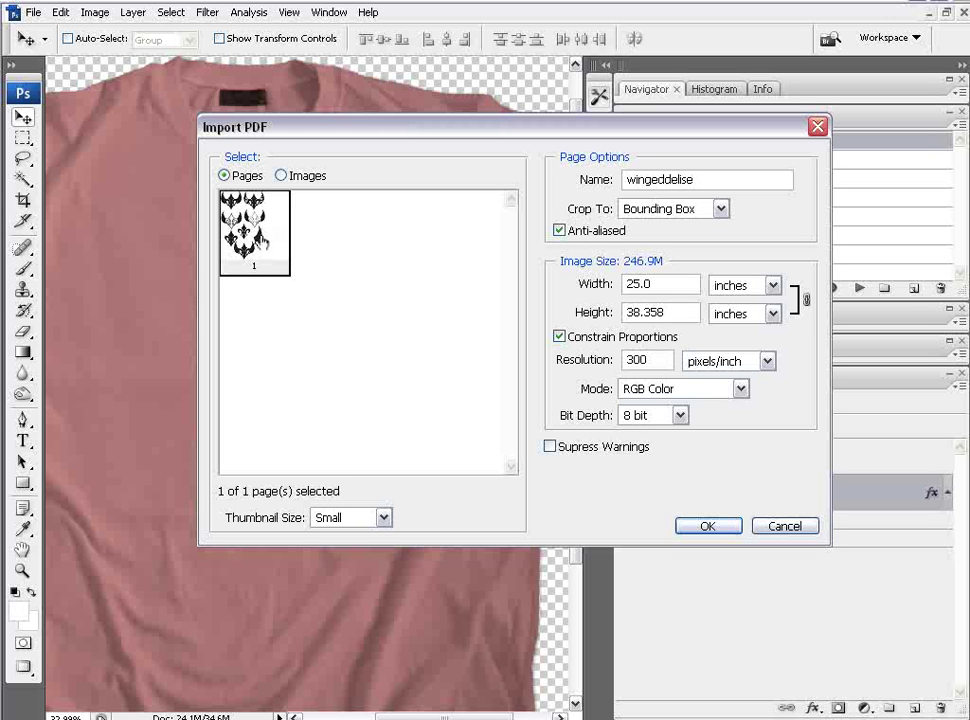
pyautogui.click(709, 527)
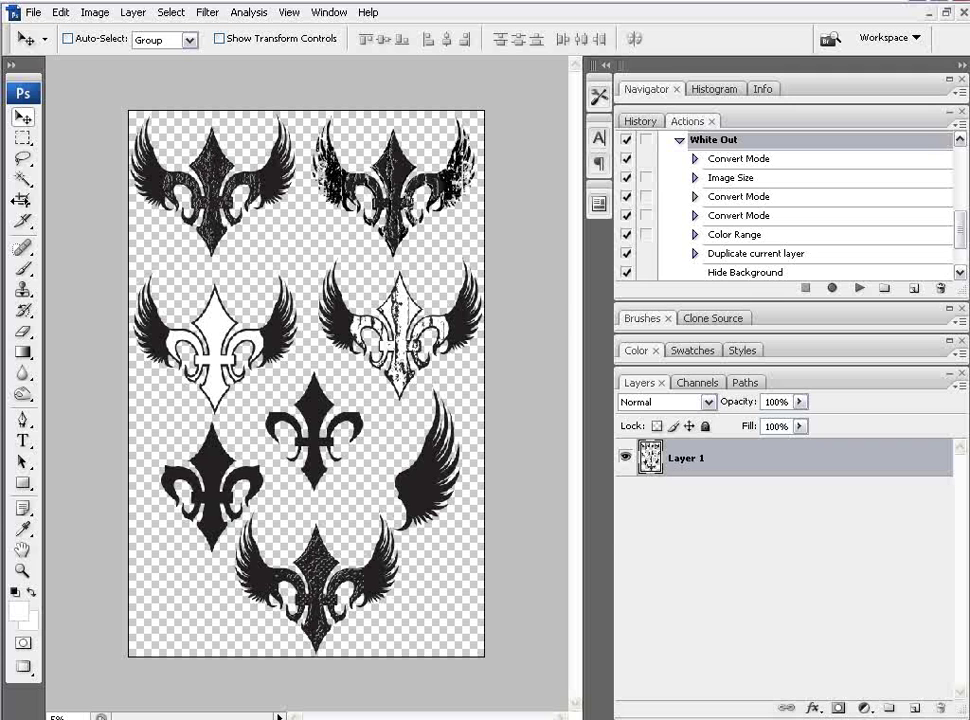
# Step: Crop the sheet to the white-centred winged fleur-de-lis and fit it on screen
pyautogui.click(22, 199)
pyautogui.moveTo(128, 257); pyautogui.dragTo(316, 425)
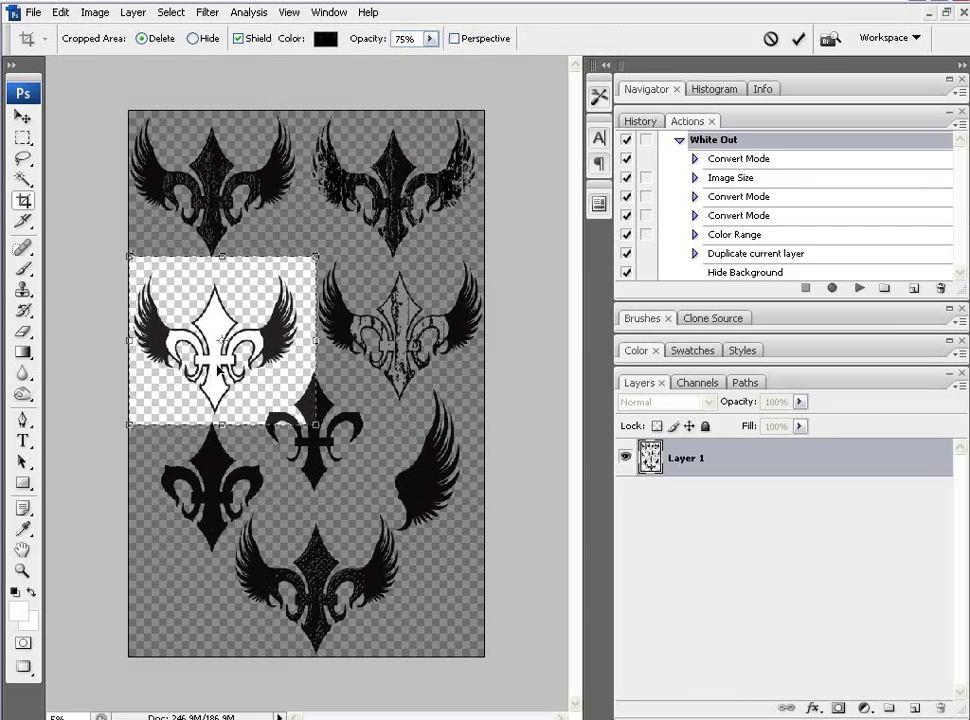
pyautogui.press('Return')
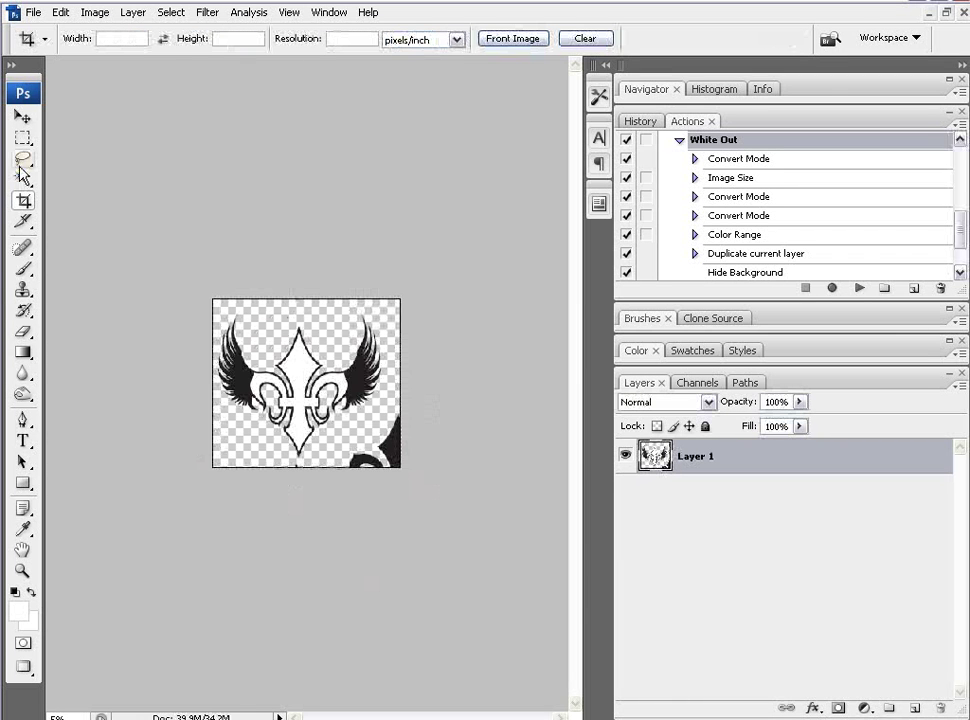
pyautogui.press('z')
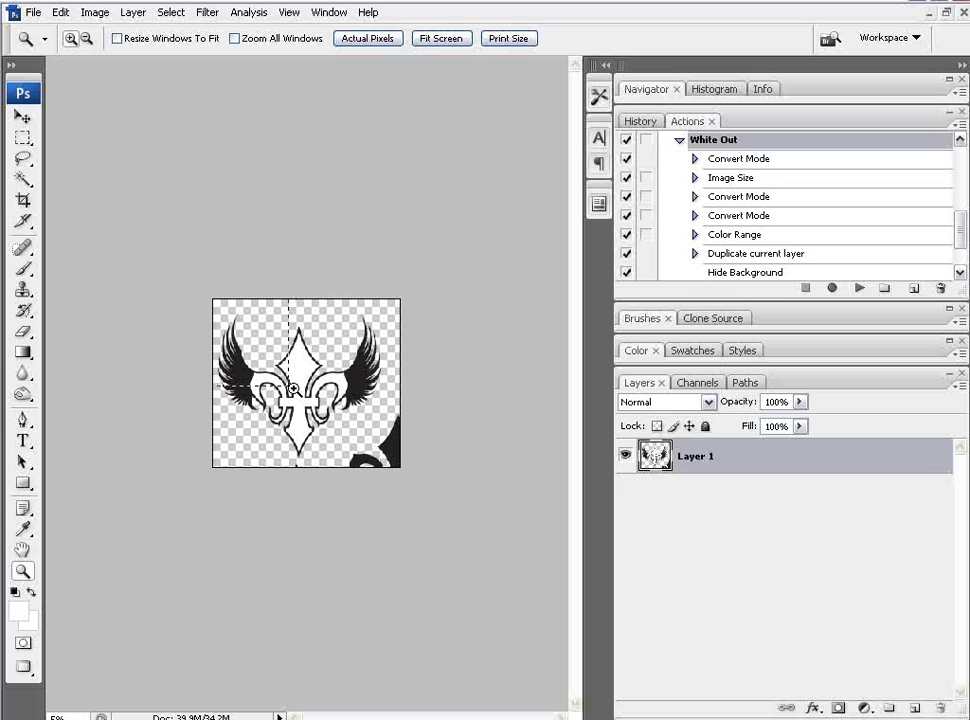
pyautogui.hotkey('ctrl', '0')
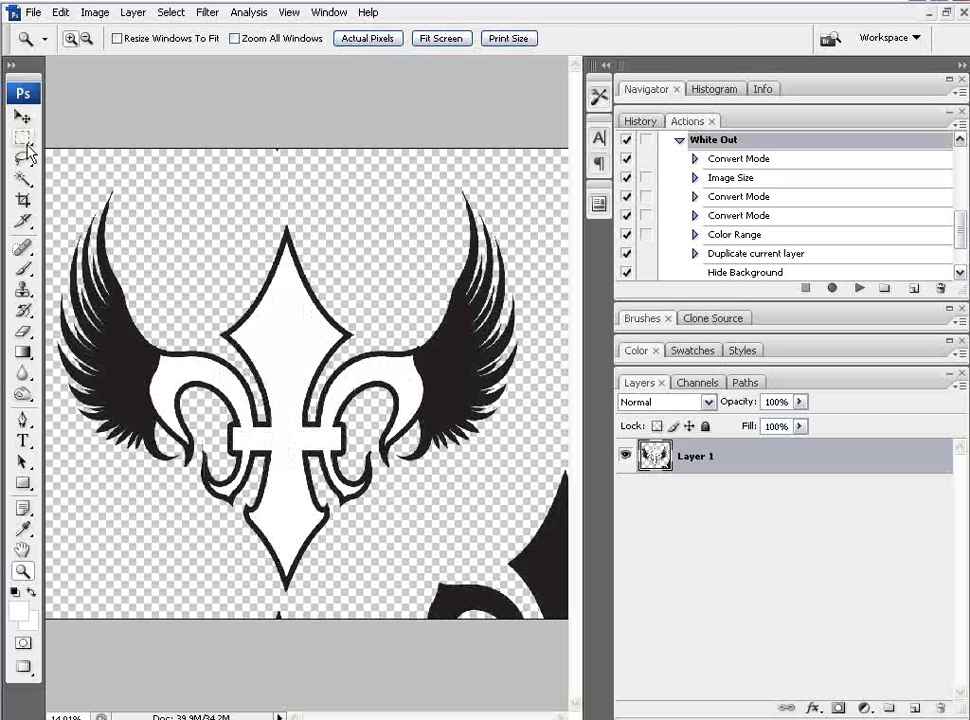
# Step: Clear the stray design fragments along the bottom, right and top edges, then deselect
pyautogui.click(22, 137)
pyautogui.moveTo(418, 531); pyautogui.dragTo(526, 647)
pyautogui.moveTo(522, 458); pyautogui.dragTo(578, 655)
pyautogui.moveTo(330, 645); pyautogui.dragTo(245, 603)
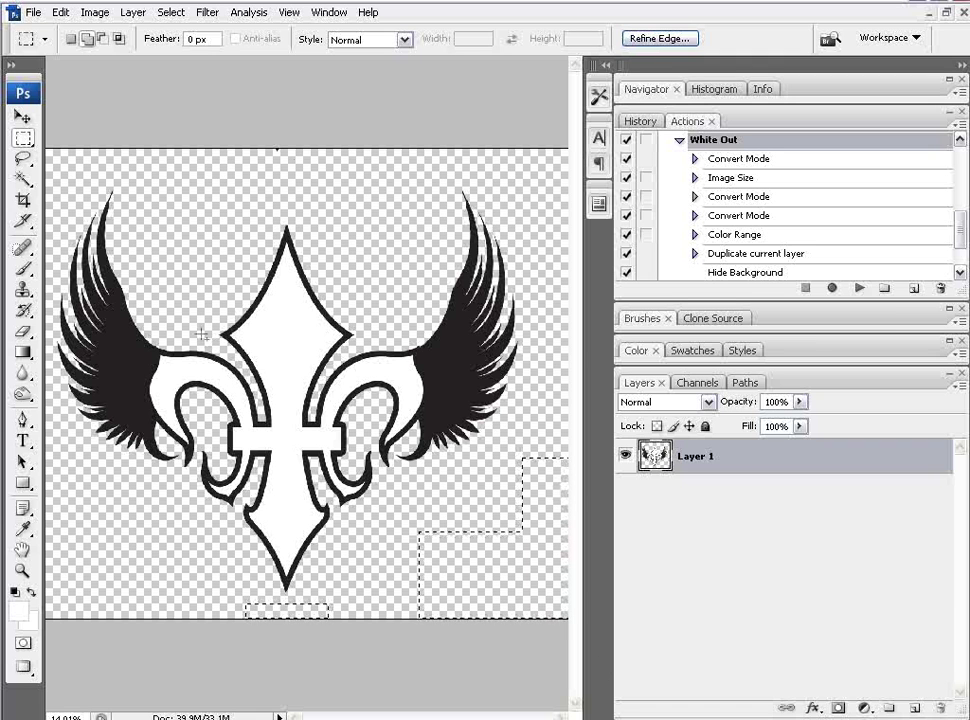
pyautogui.moveTo(239, 149); pyautogui.dragTo(314, 181)
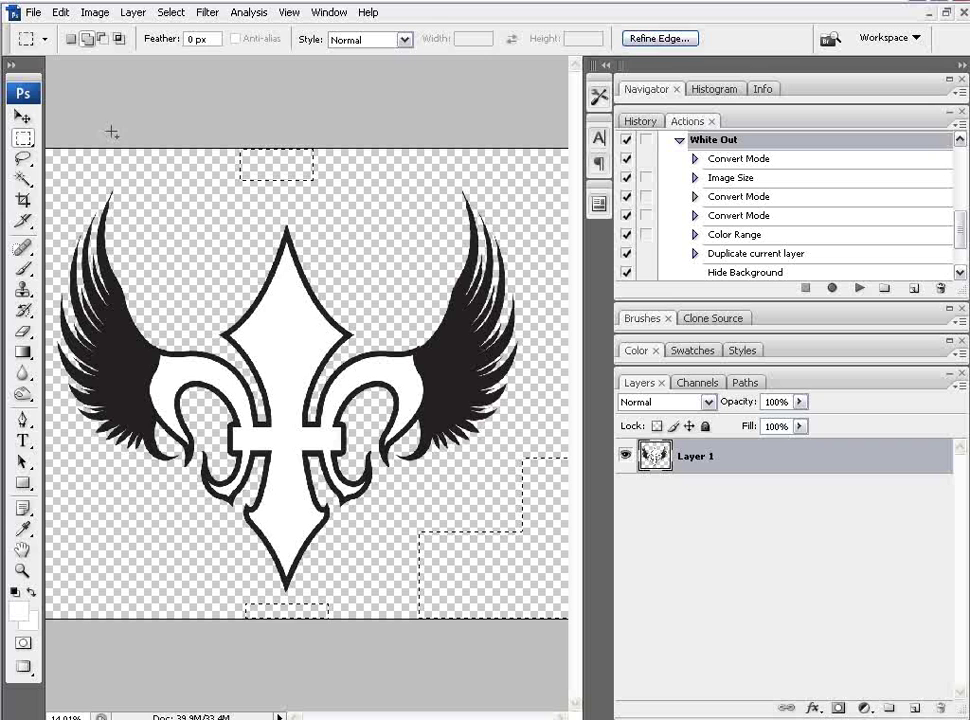
pyautogui.click(169, 12)
pyautogui.click(171, 51)
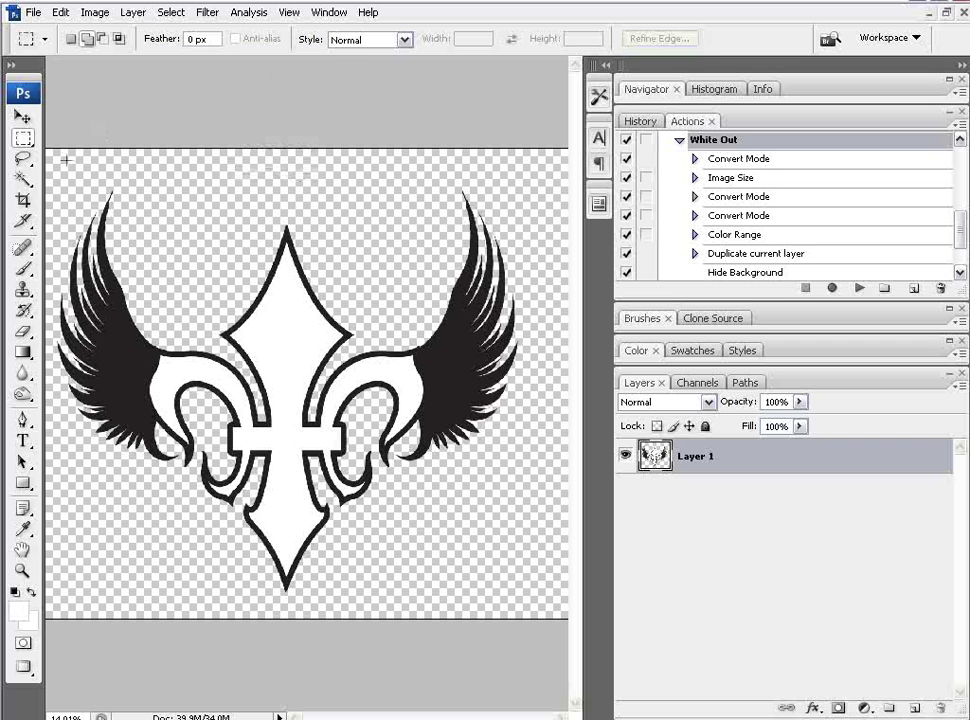
pyautogui.click(24, 116)
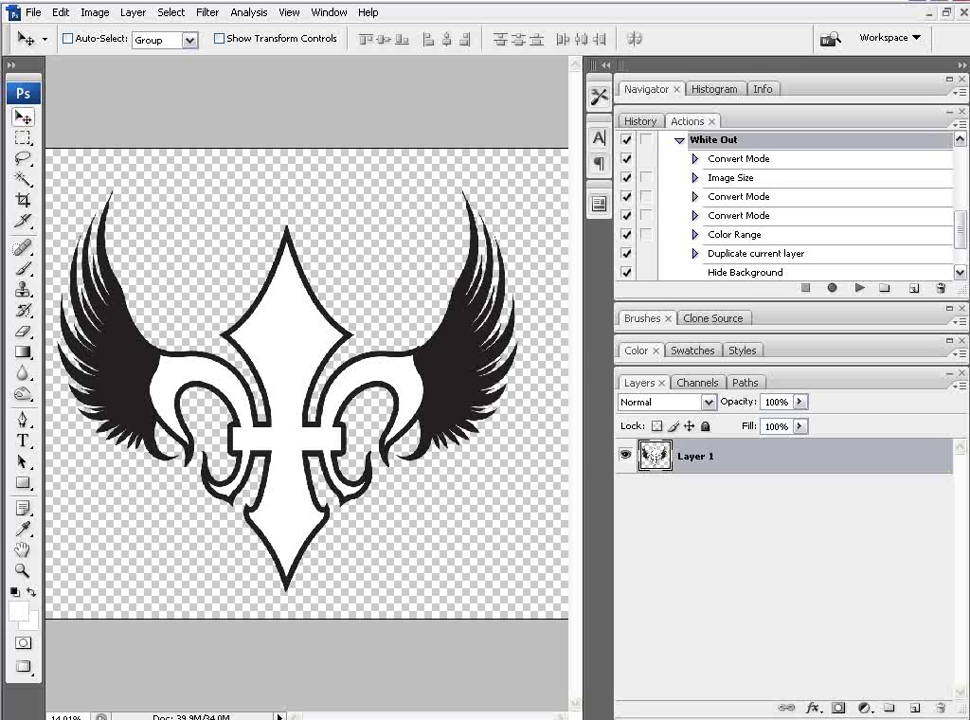
# Step: Copy the fleur-de-lis layer into TshirtComp and fit the whole shirt on screen
pyautogui.click(944, 12)
pyautogui.moveTo(190, 101); pyautogui.dragTo(459, 108)
pyautogui.moveTo(582, 370); pyautogui.dragTo(322, 366)
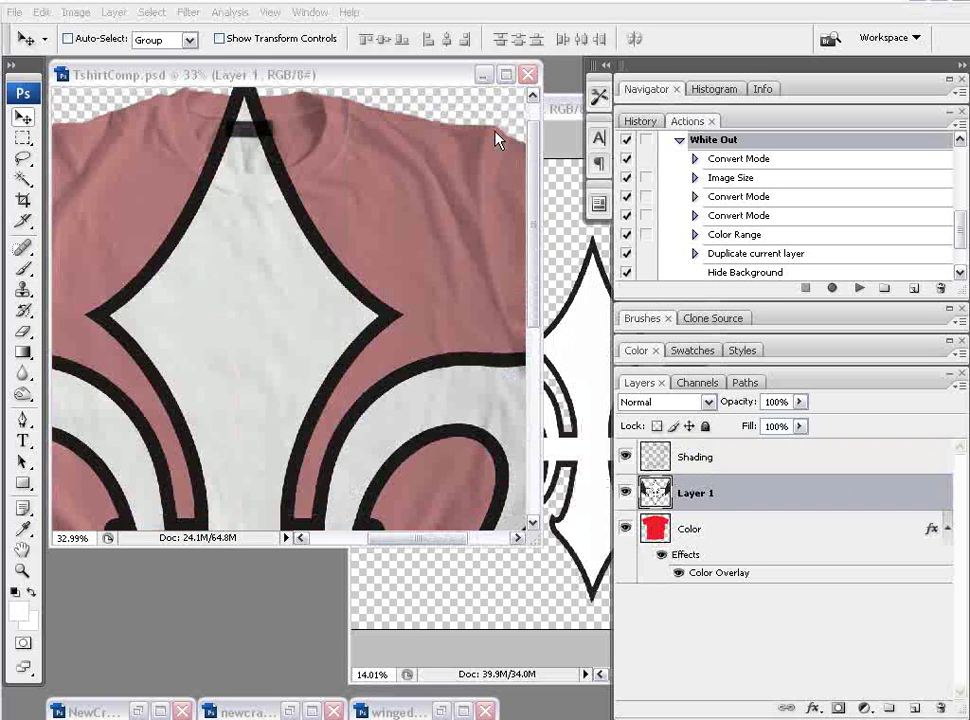
pyautogui.click(507, 75)
pyautogui.click(19, 572)
pyautogui.rightClick(277, 312)
pyautogui.click(292, 316)
pyautogui.click(23, 116)
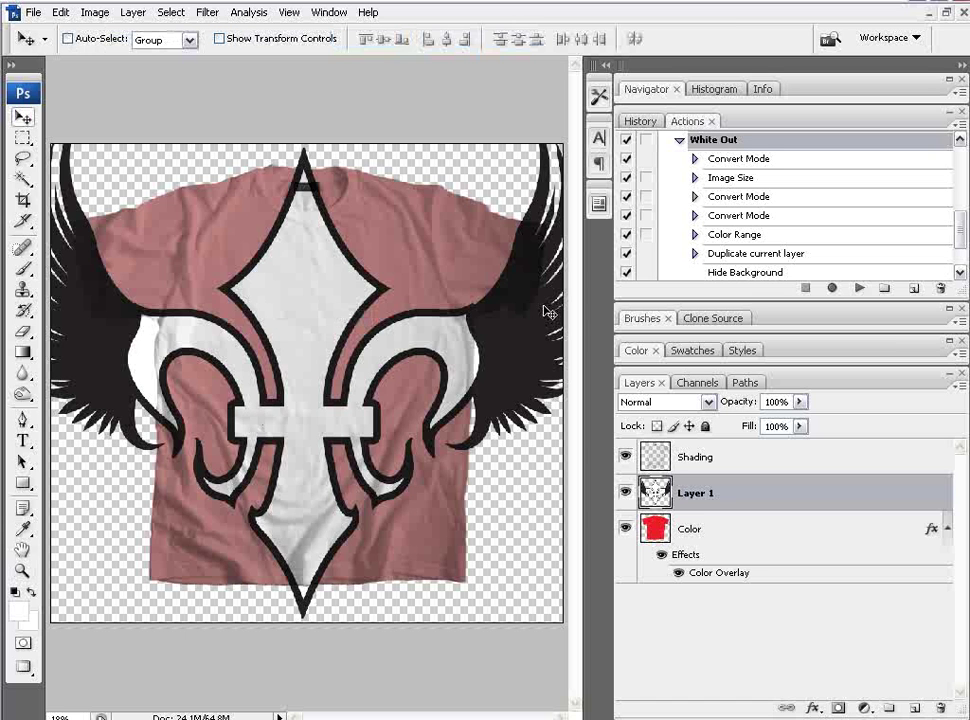
# Step: Scale the design to roughly 42% and position it across the shirt's chest
pyautogui.hotkey('ctrl', 't')
pyautogui.moveTo(535, 308); pyautogui.dragTo(505, 272)
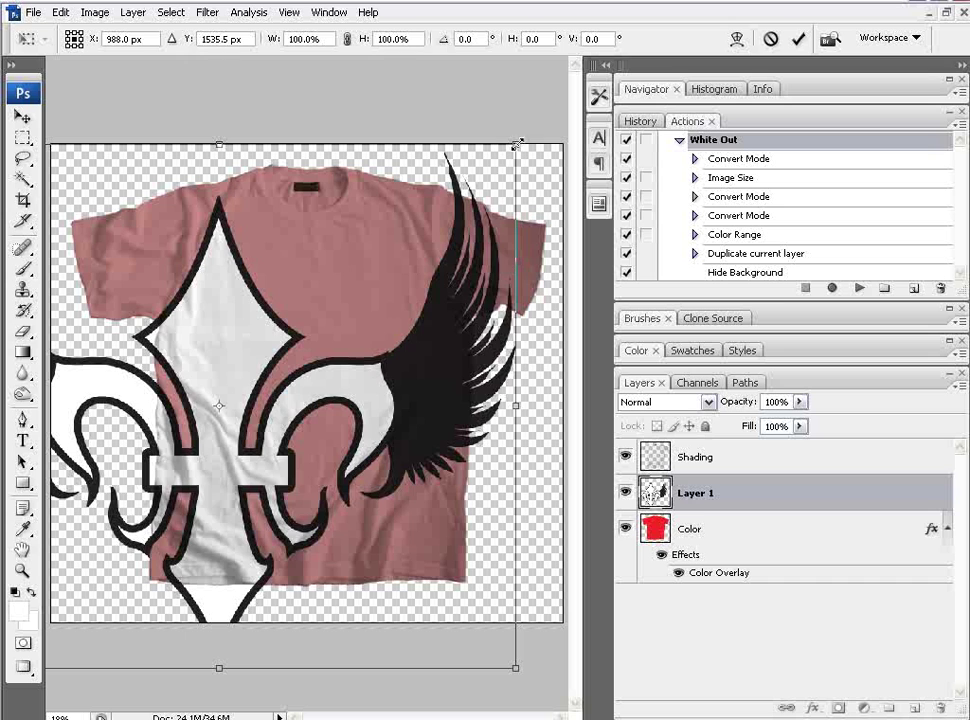
pyautogui.moveTo(517, 144); pyautogui.dragTo(437, 259)
pyautogui.moveTo(315, 341); pyautogui.dragTo(312, 316)
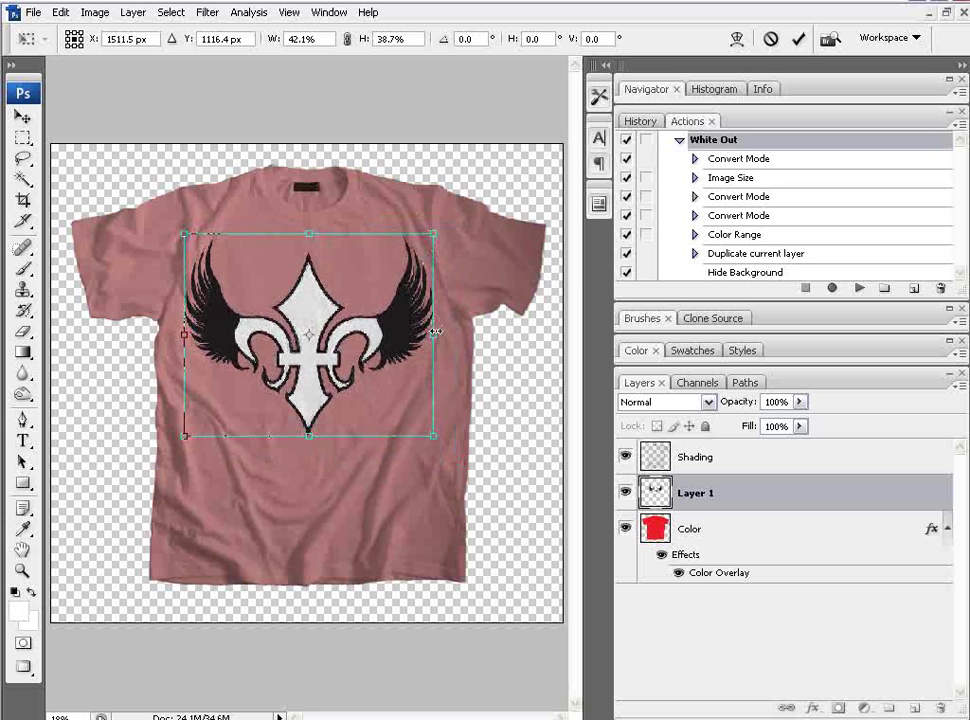
pyautogui.moveTo(432, 337); pyautogui.dragTo(417, 308)
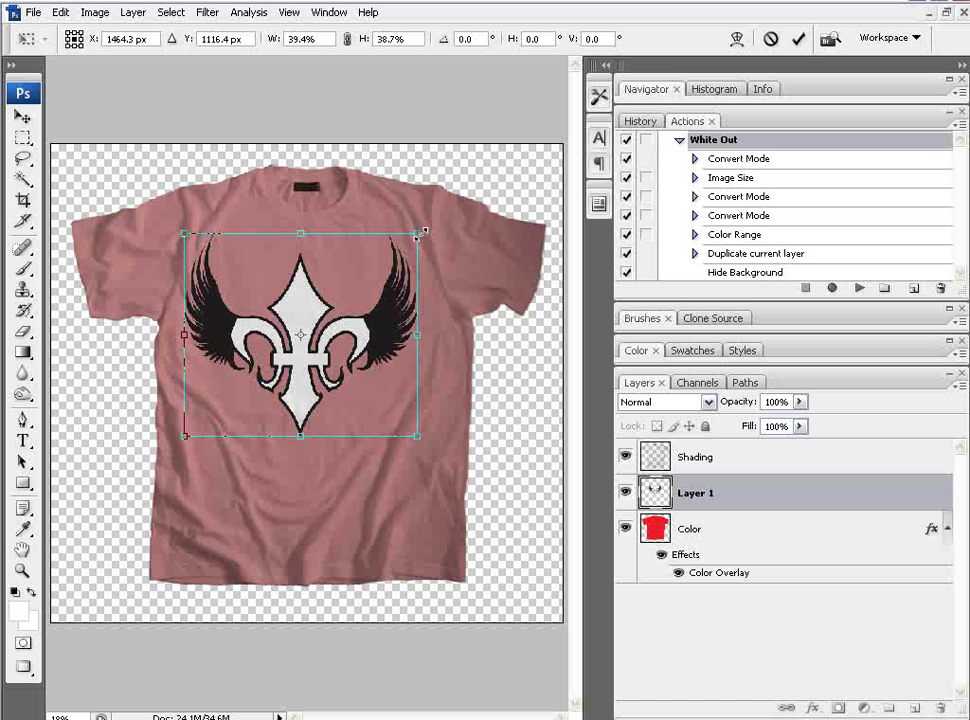
pyautogui.moveTo(420, 233); pyautogui.dragTo(408, 244)
pyautogui.moveTo(318, 322); pyautogui.dragTo(299, 306)
pyautogui.click(22, 116)
pyautogui.click(378, 280)
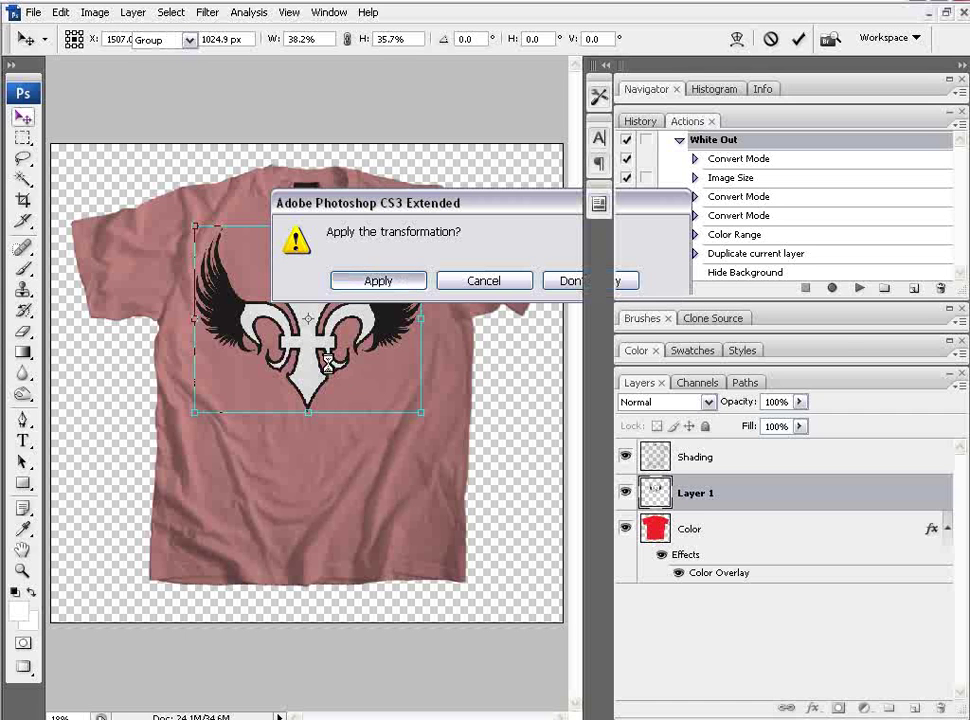
pyautogui.moveTo(308, 367); pyautogui.dragTo(318, 365)
pyautogui.click(207, 12)
# Step: Open the Texturizer filter and load the custom newcracks file as its texture
pyautogui.moveTo(307, 336)
pyautogui.click(462, 413)
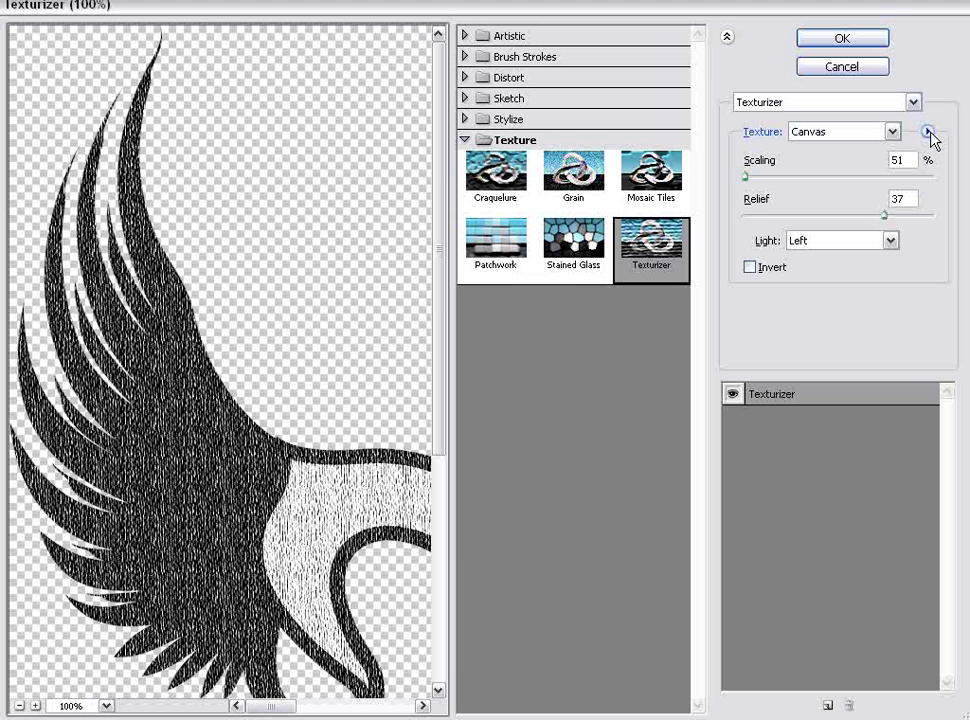
pyautogui.click(928, 133)
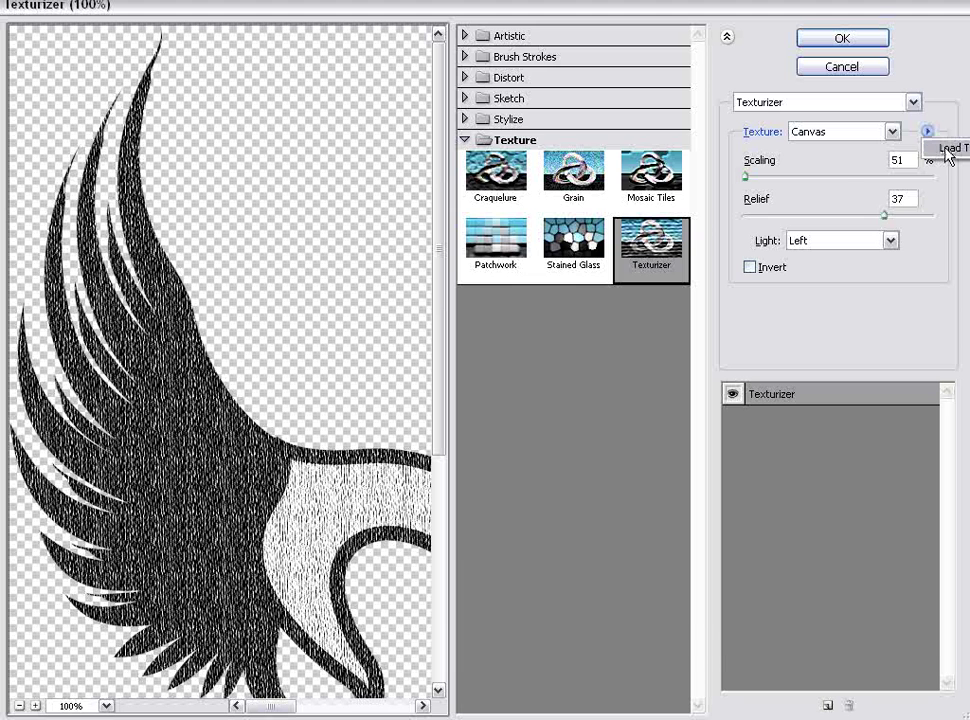
pyautogui.click(950, 146)
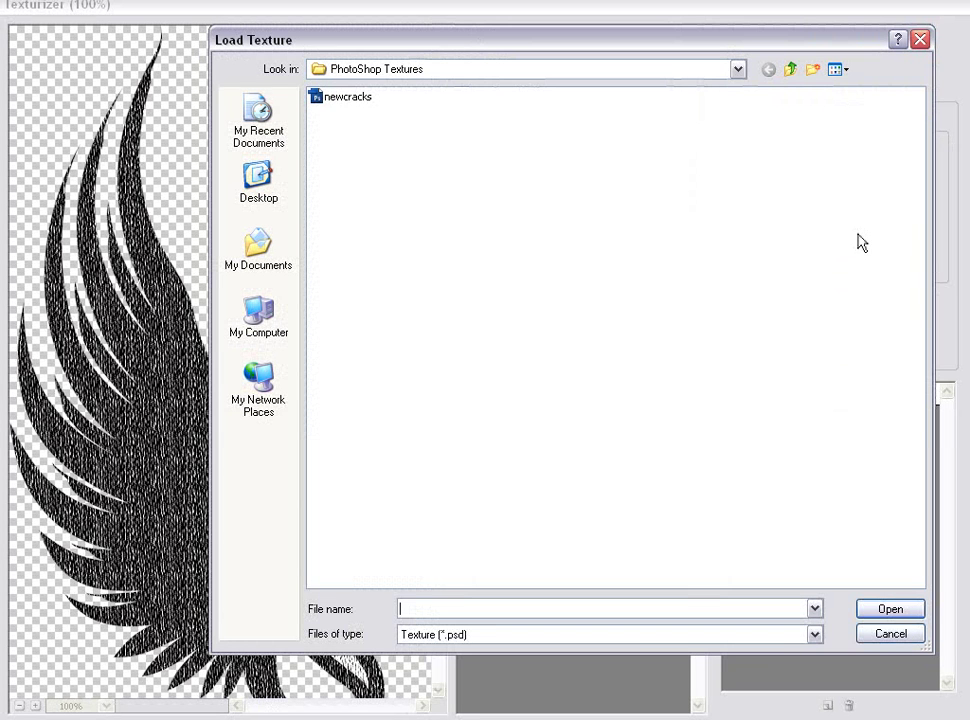
pyautogui.click(326, 101)
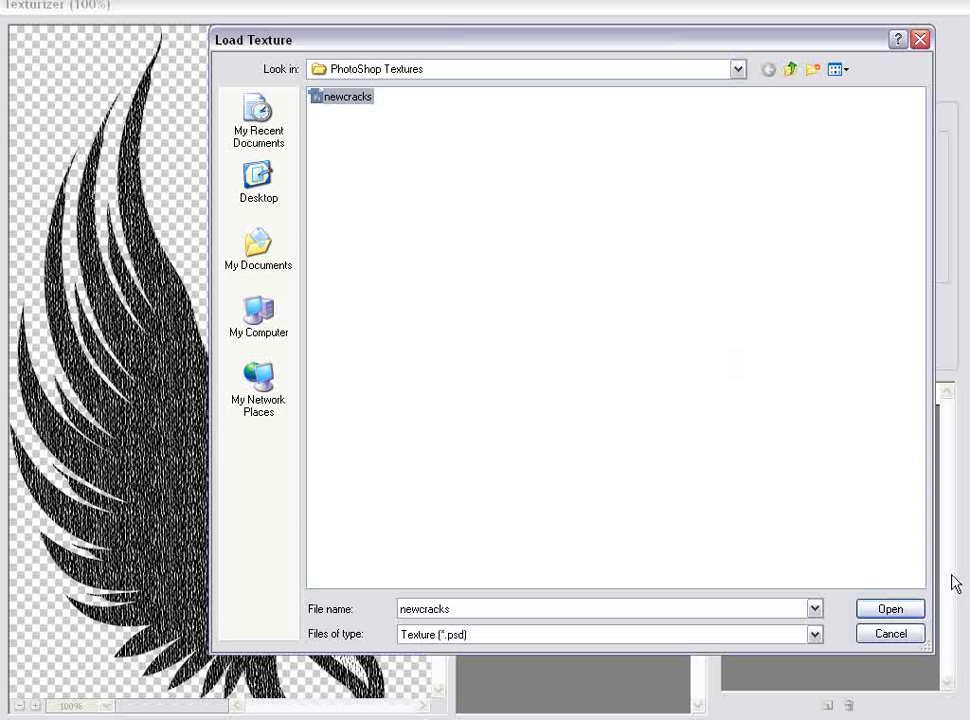
pyautogui.click(912, 612)
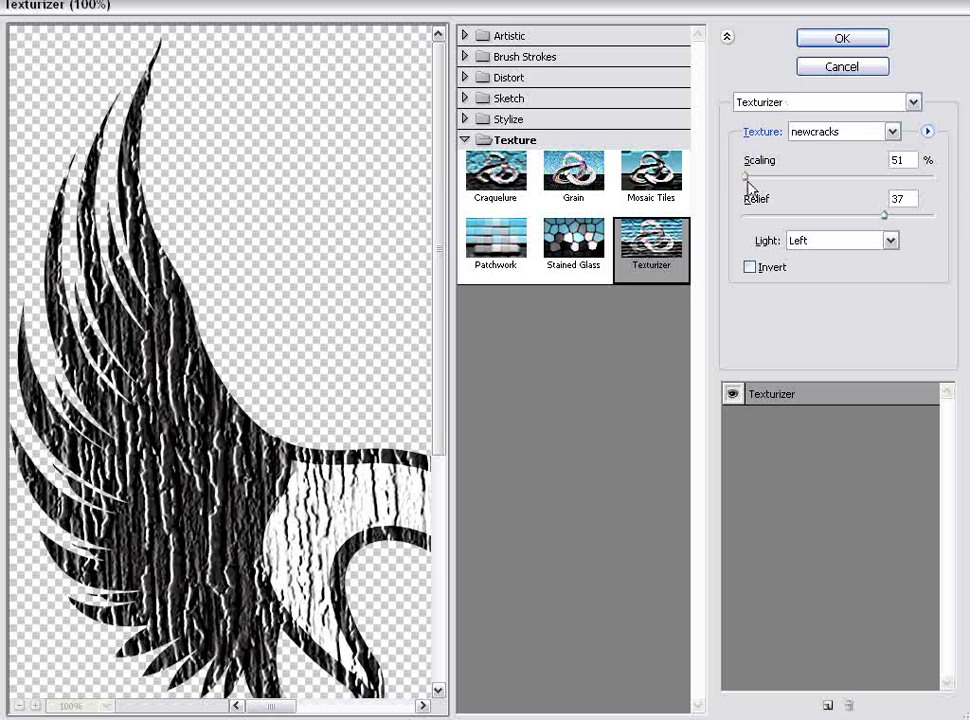
# Step: Set the Texturizer to 50% scaling, relief 34, with Top Left lighting
pyautogui.moveTo(746, 176)
pyautogui.mouseDown()
pyautogui.moveTo(747, 186)
pyautogui.moveTo(825, 178)
pyautogui.moveTo(744, 176)
pyautogui.mouseUp()
pyautogui.moveTo(884, 222)
pyautogui.mouseDown()
pyautogui.moveTo(823, 216)
pyautogui.moveTo(881, 236)
pyautogui.moveTo(849, 218)
pyautogui.moveTo(946, 238)
pyautogui.moveTo(870, 203)
pyautogui.moveTo(862, 232)
pyautogui.moveTo(851, 225)
pyautogui.moveTo(873, 228)
pyautogui.mouseUp()
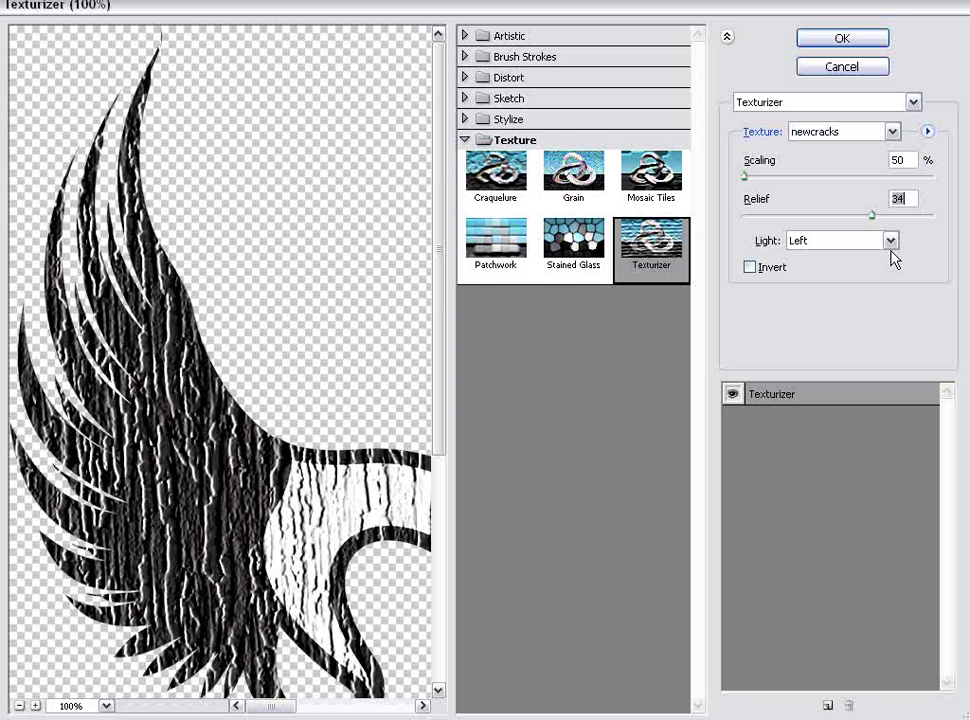
pyautogui.click(886, 241)
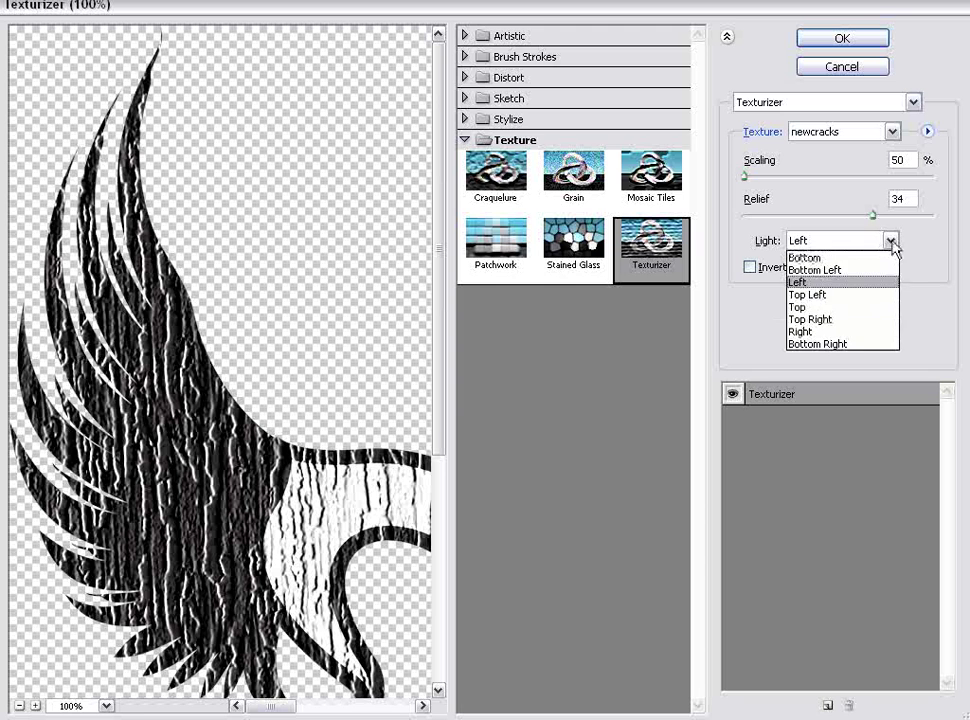
pyautogui.click(857, 344)
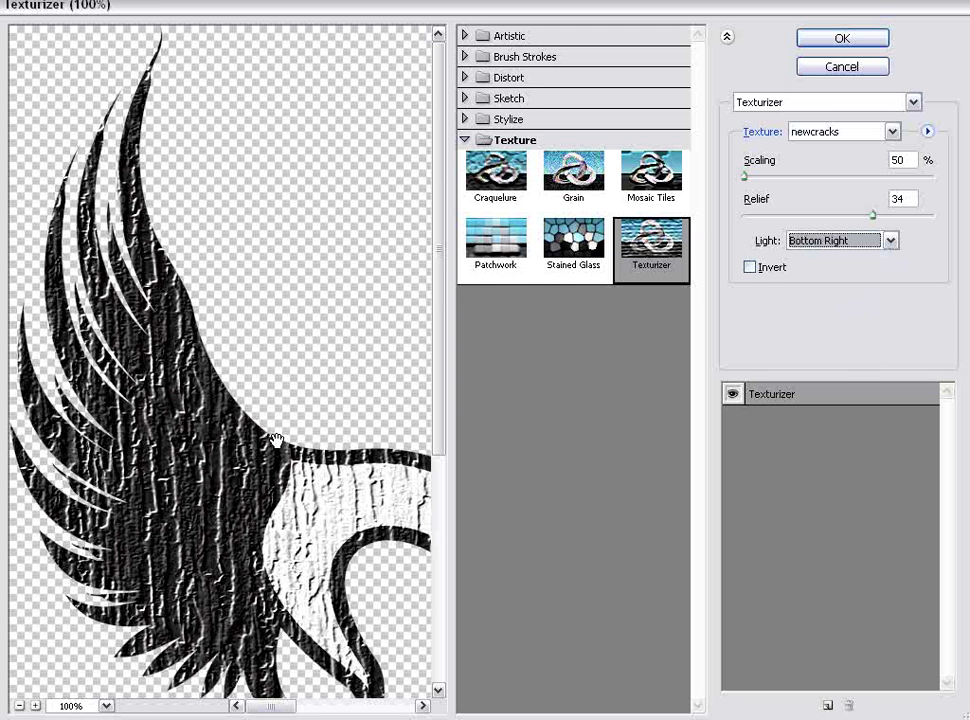
pyautogui.click(890, 241)
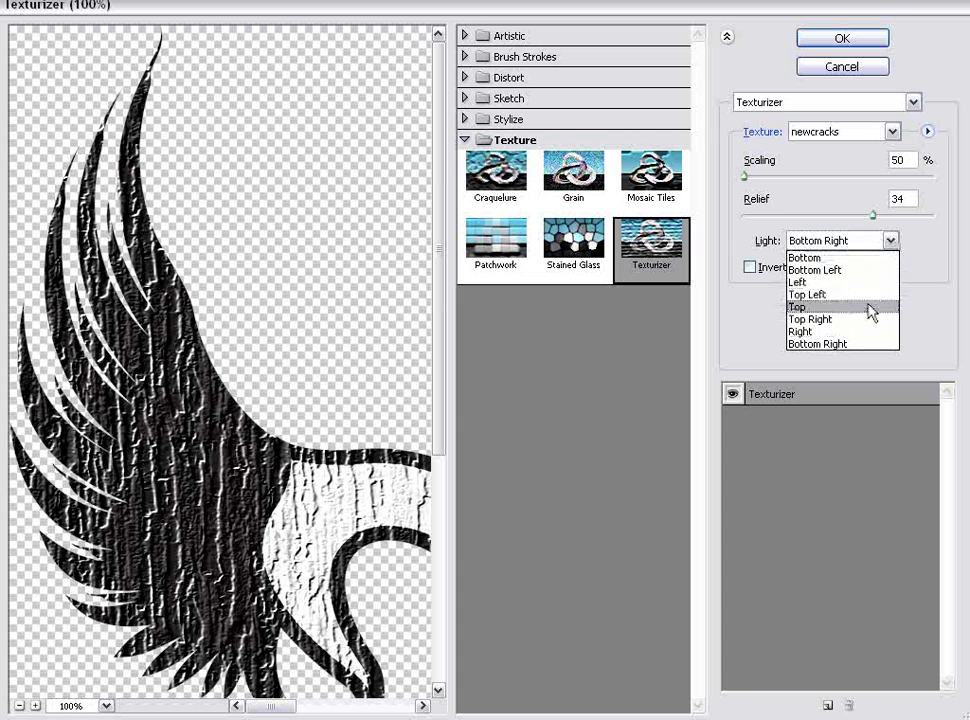
pyautogui.click(808, 294)
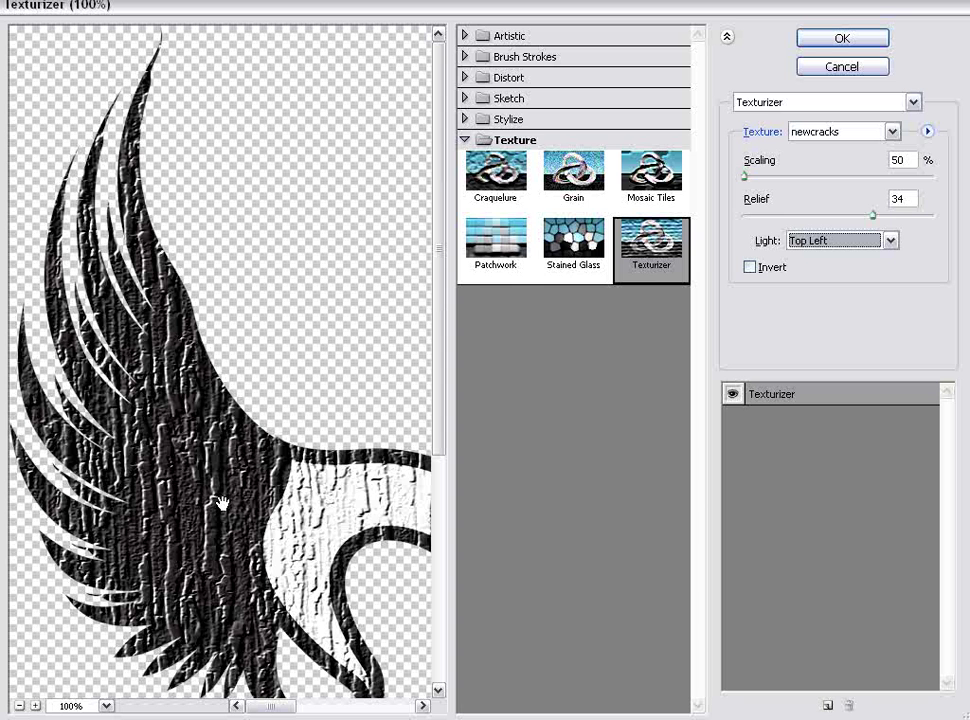
# Step: Apply the cracked Texturizer and zoom in on the winged emblem
pyautogui.click(843, 39)
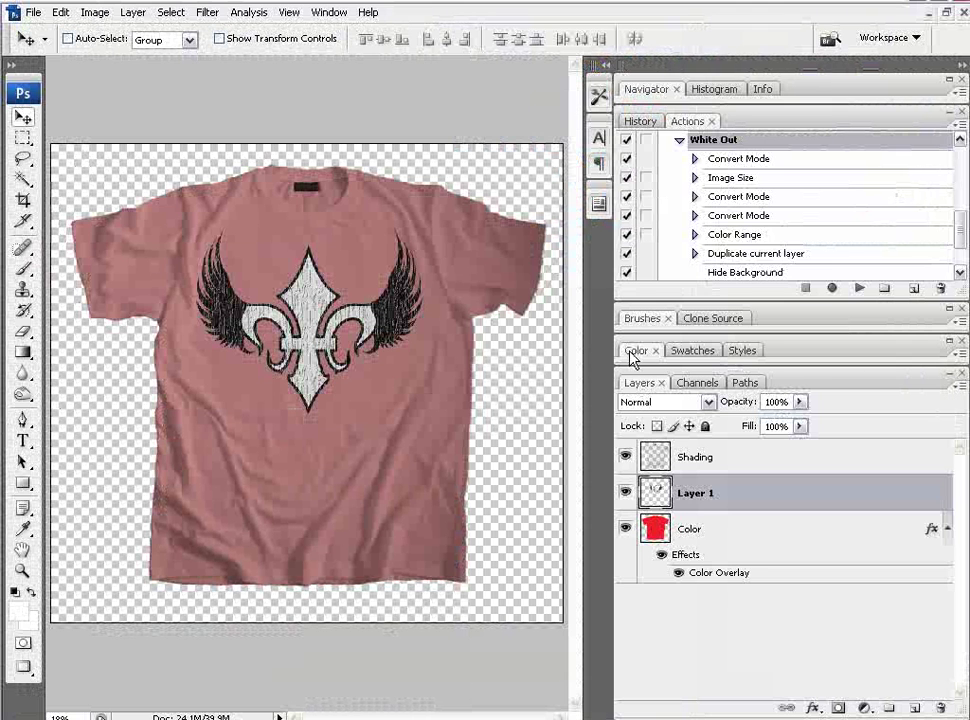
pyautogui.click(22, 571)
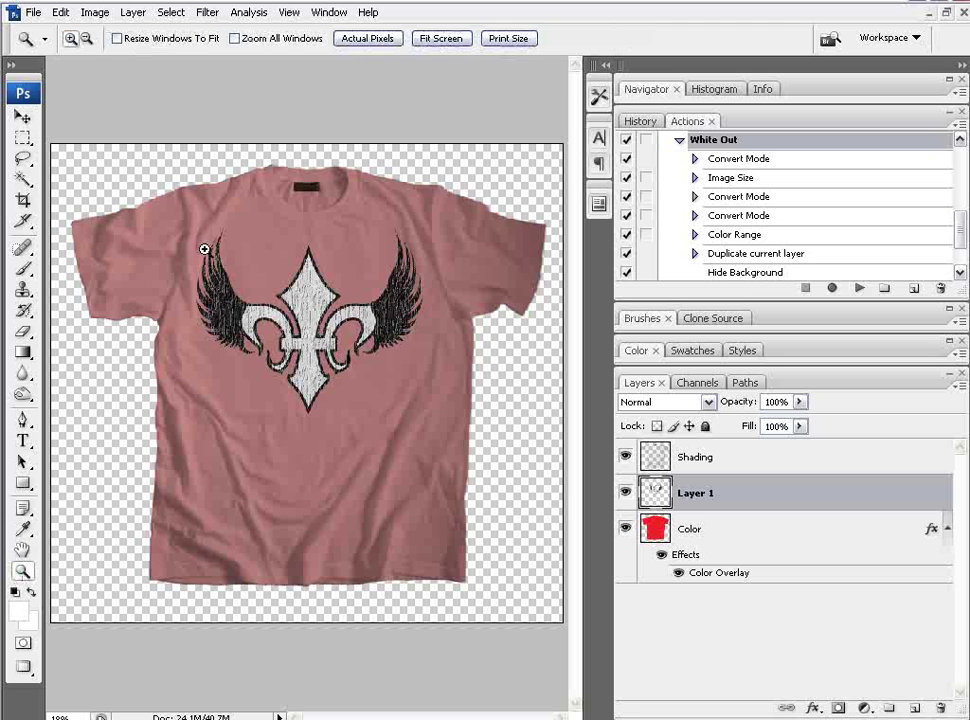
pyautogui.moveTo(200, 224); pyautogui.dragTo(444, 418)
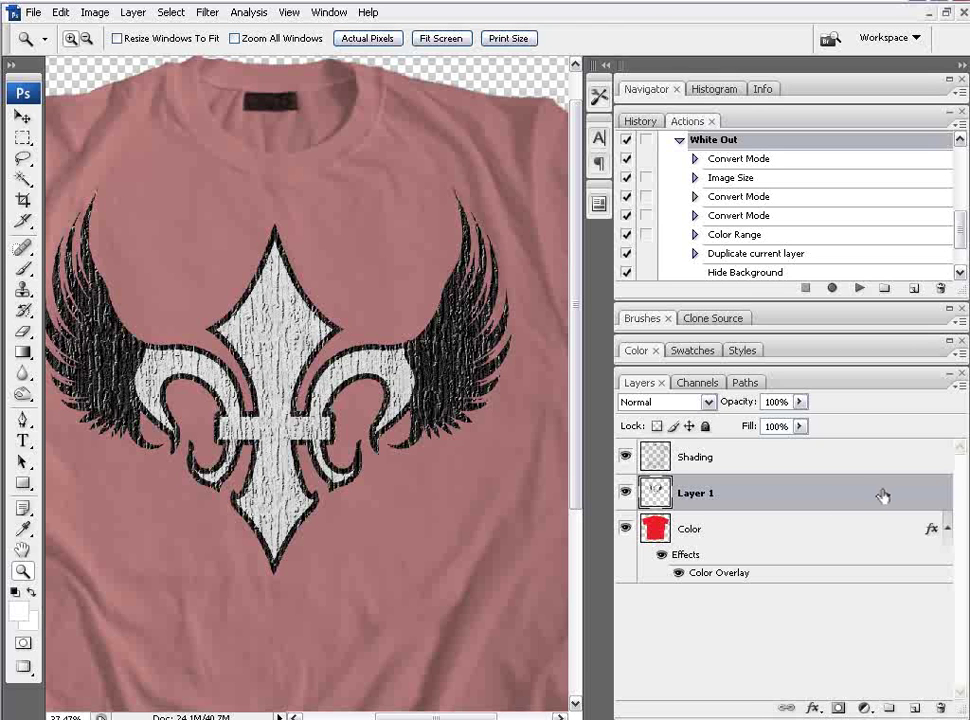
# Step: Rename Layer 1 to 'delise' and bring up its Layer Style dialog
pyautogui.doubleClick(702, 495)
pyautogui.write('delise')
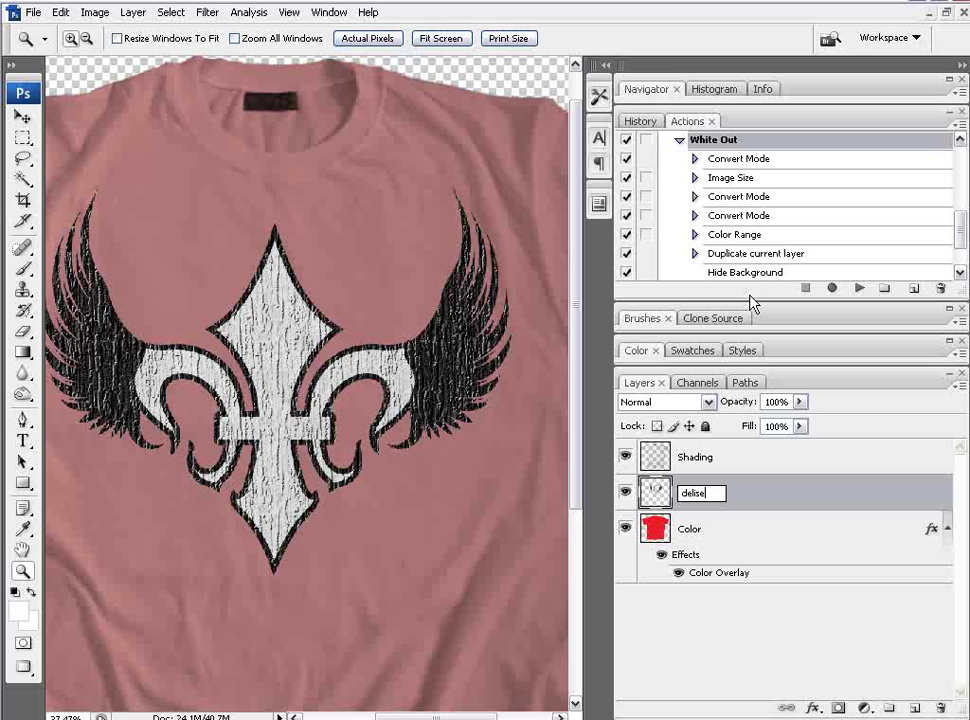
pyautogui.press('Return')
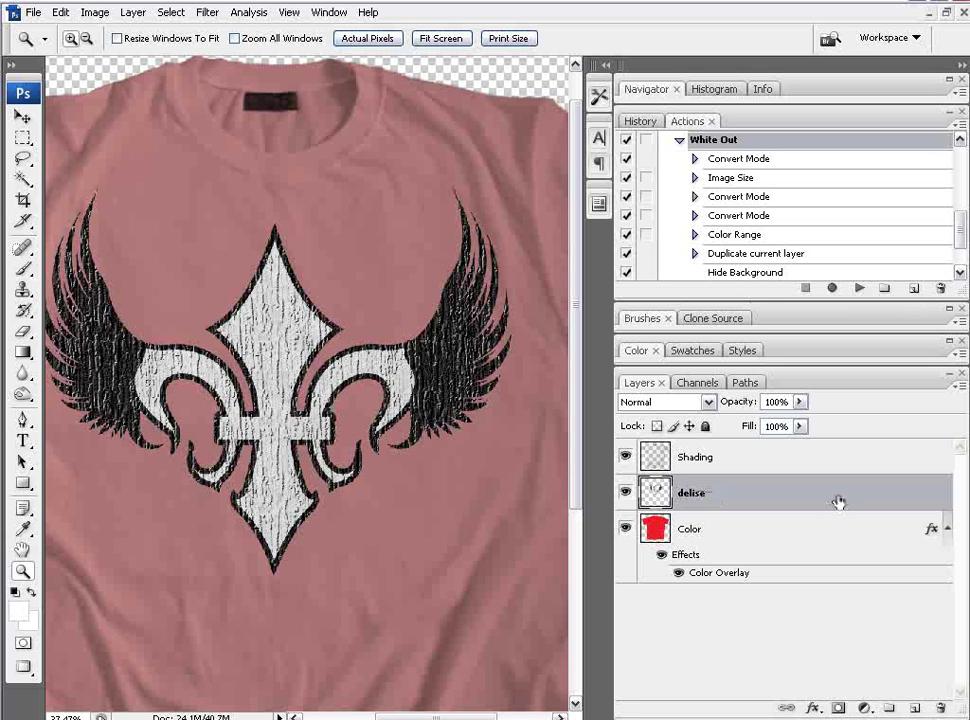
pyautogui.doubleClick(836, 502)
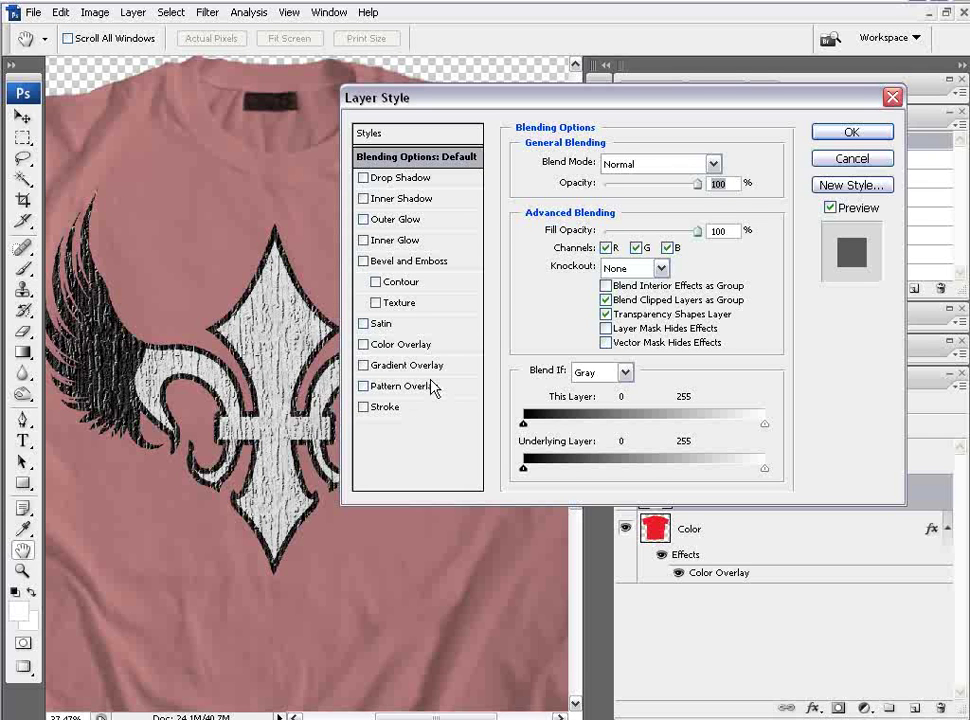
# Step: Cancel Layer Style, zoom into the left wing, then enable Bevel and Emboss on delise
pyautogui.click(852, 159)
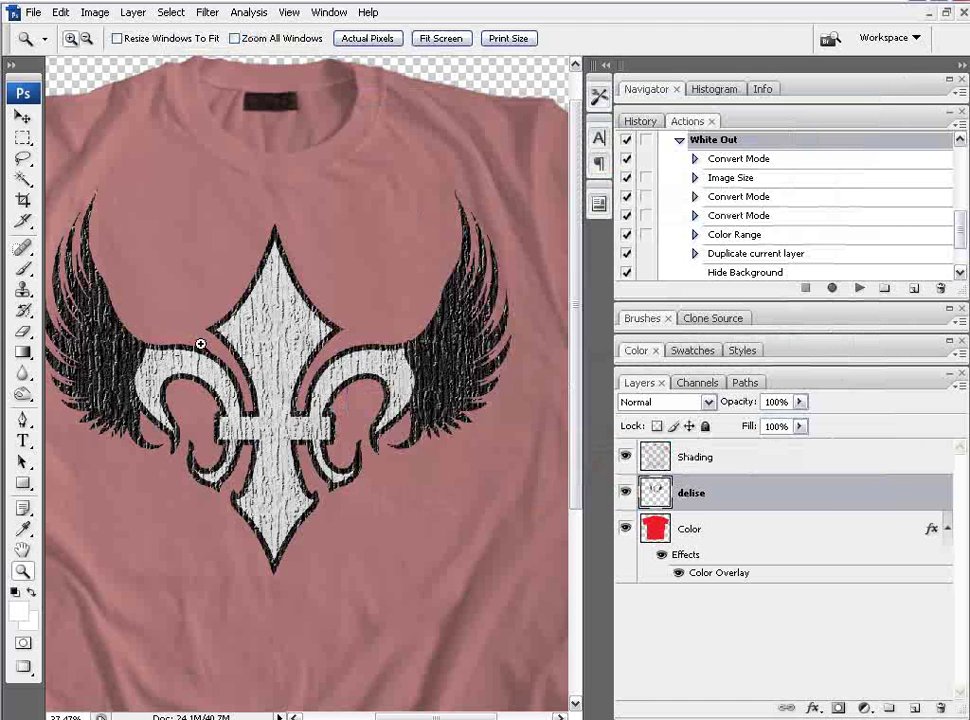
pyautogui.click(63, 448)
pyautogui.click(300, 463)
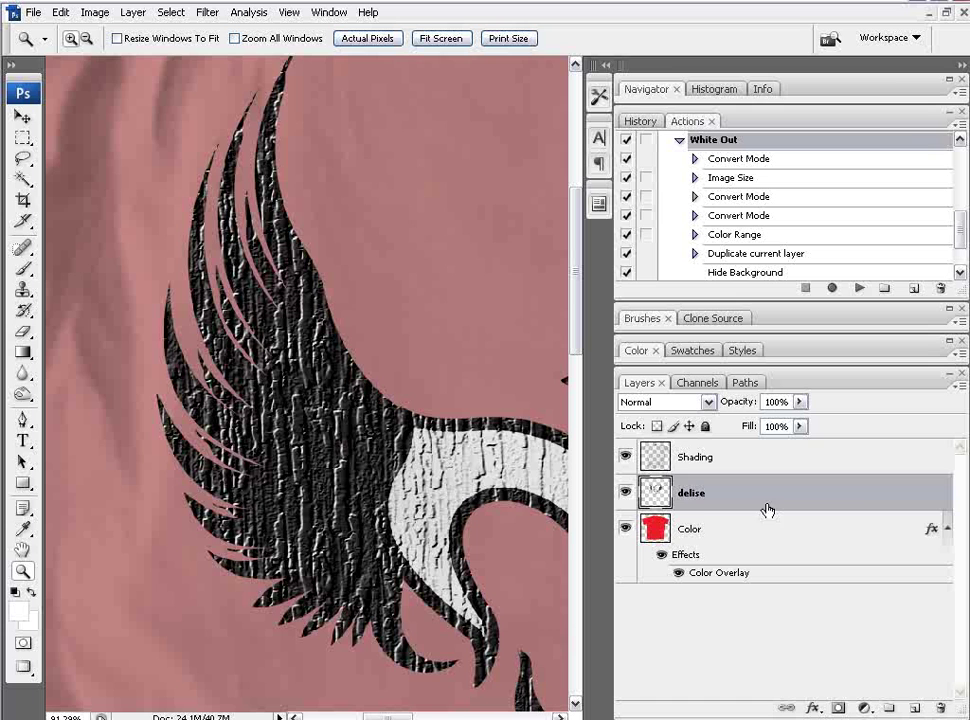
pyautogui.moveTo(708, 510); pyautogui.dragTo(866, 498)
pyautogui.doubleClick(866, 498)
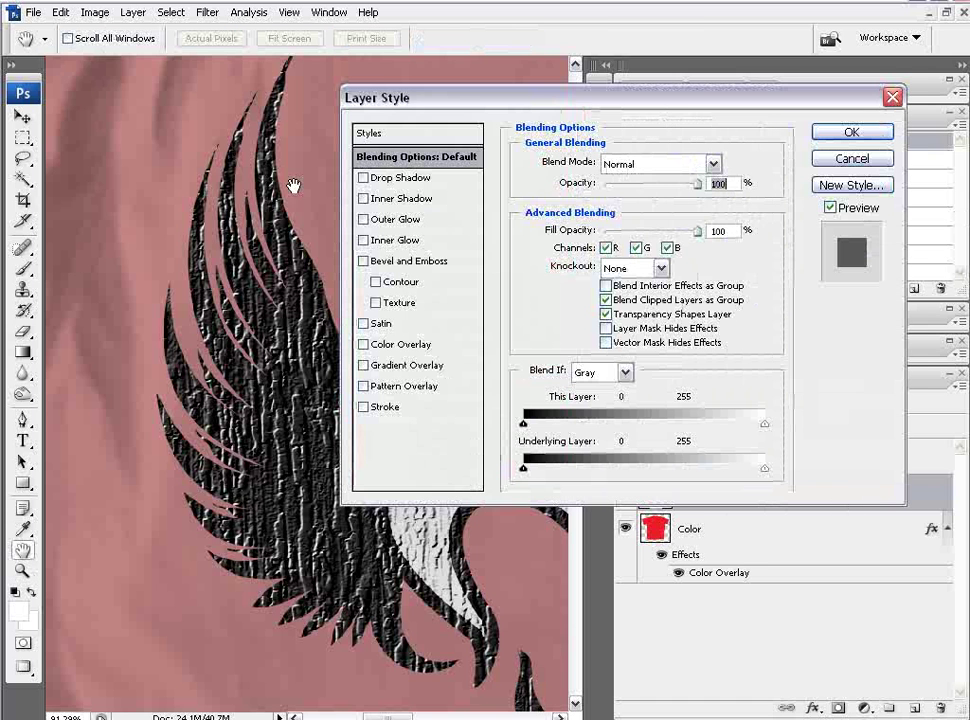
pyautogui.click(379, 262)
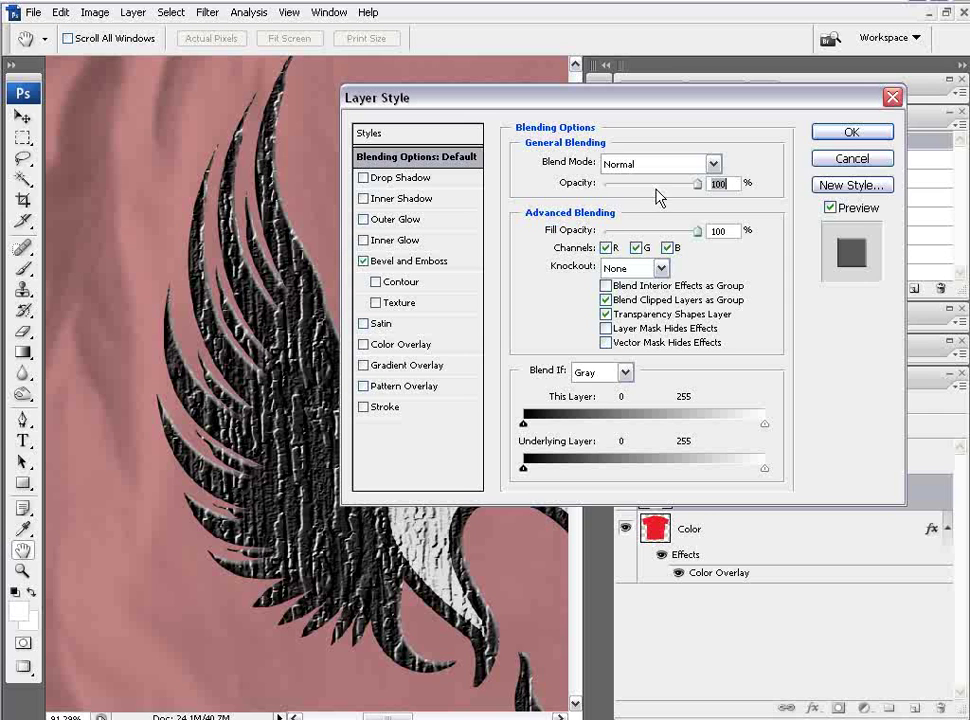
# Step: Set the bevel depth to 348% and the style to Pillow Emboss
pyautogui.click(448, 262)
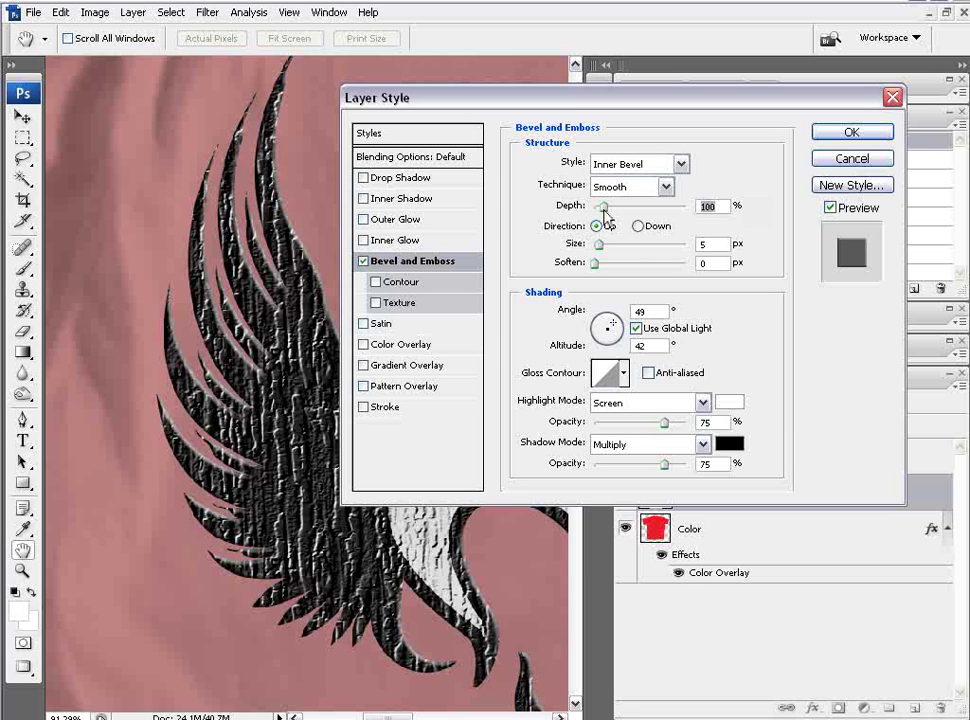
pyautogui.moveTo(603, 207); pyautogui.dragTo(603, 247)
pyautogui.moveTo(597, 105); pyautogui.dragTo(680, 106)
pyautogui.click(764, 164)
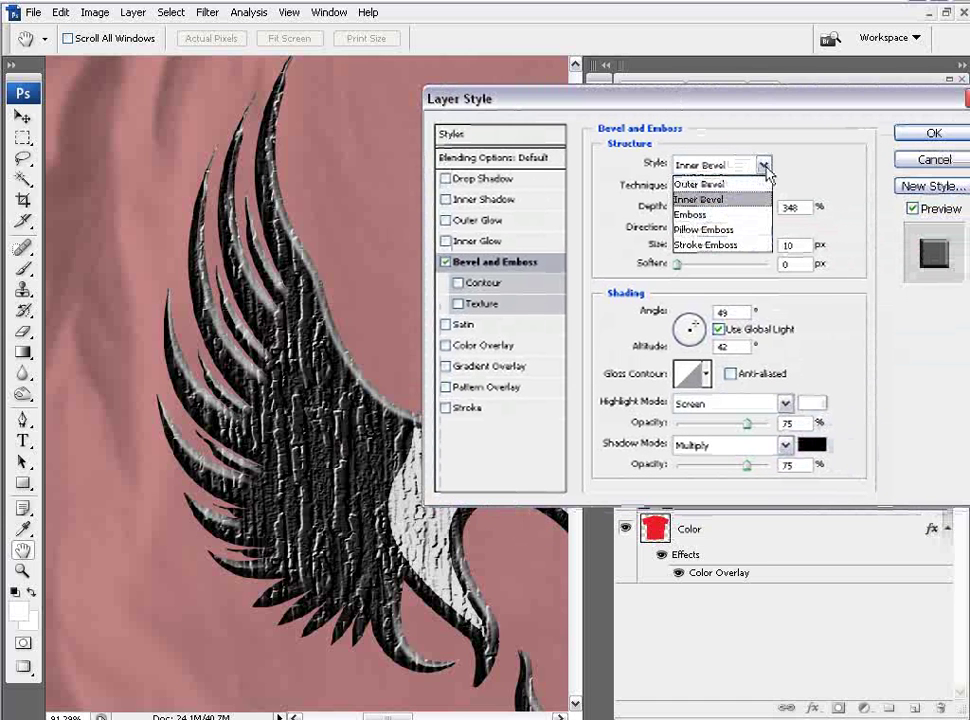
pyautogui.click(740, 233)
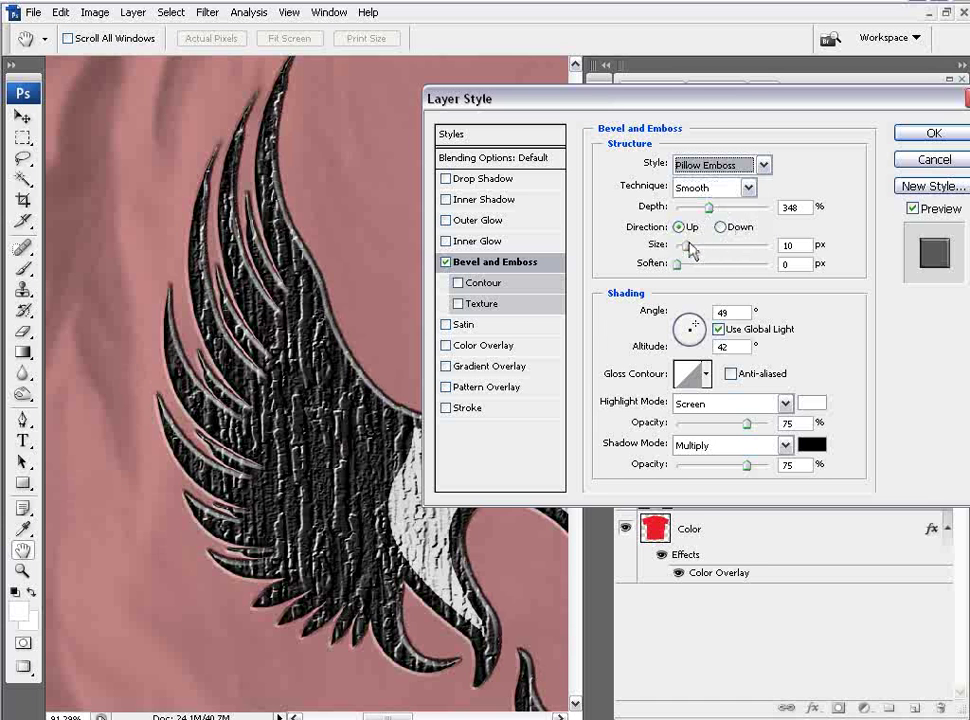
# Step: Set size 29 px and a 69° angle, keep the Smooth technique, and accept
pyautogui.moveTo(686, 245); pyautogui.dragTo(692, 251)
pyautogui.moveTo(695, 104); pyautogui.dragTo(895, 117)
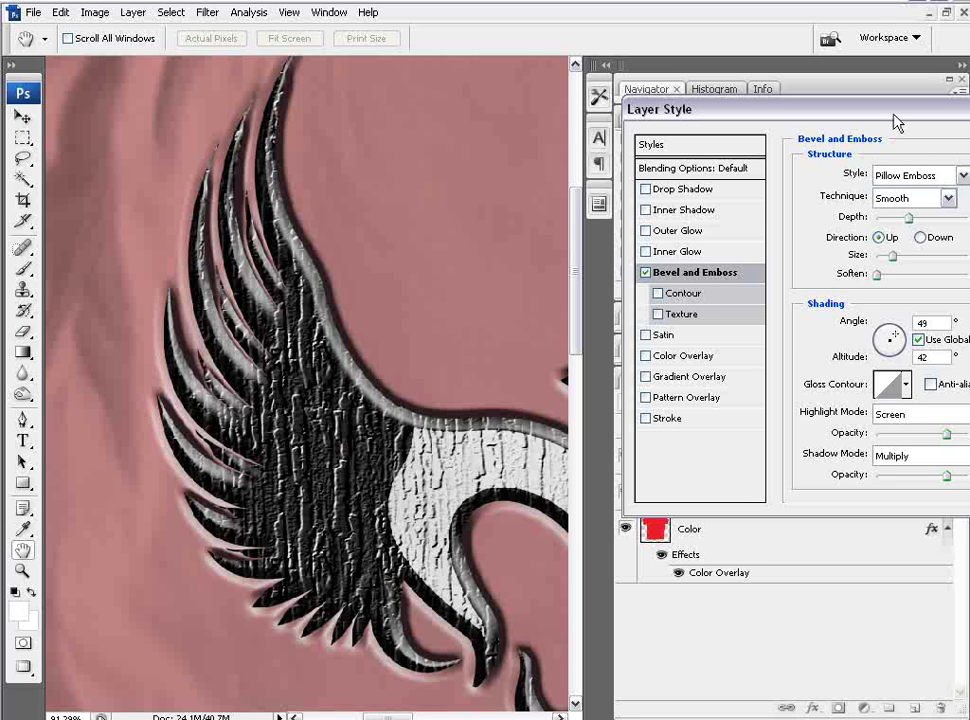
pyautogui.moveTo(895, 117); pyautogui.dragTo(685, 99)
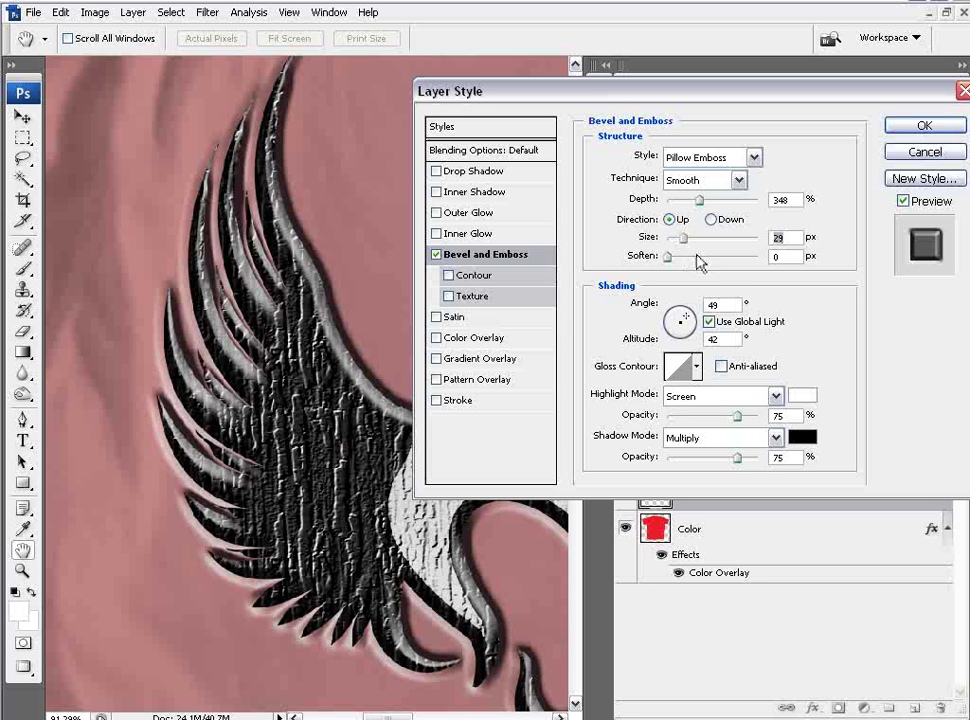
pyautogui.moveTo(687, 320)
pyautogui.mouseDown()
pyautogui.moveTo(674, 321)
pyautogui.moveTo(683, 317)
pyautogui.mouseUp()
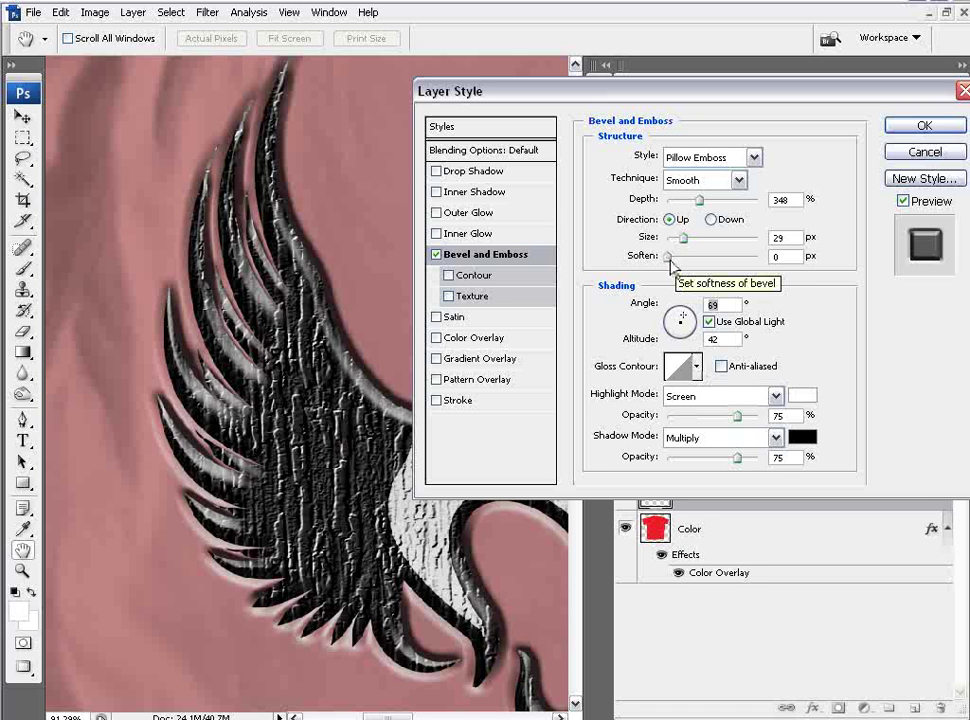
pyautogui.click(738, 181)
pyautogui.click(738, 221)
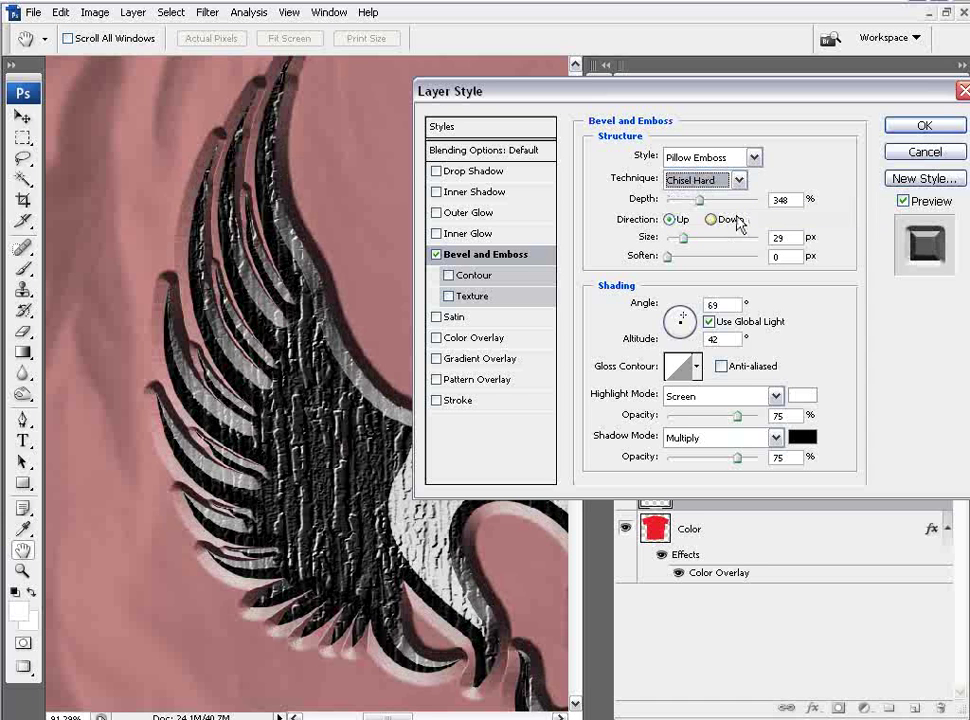
pyautogui.click(738, 180)
pyautogui.click(730, 199)
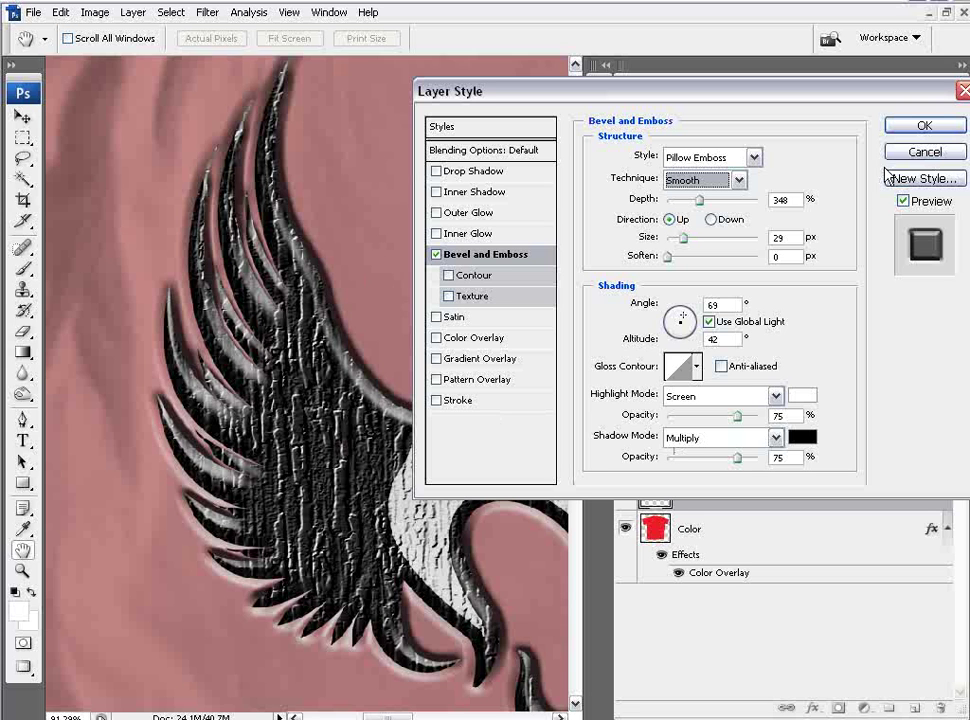
pyautogui.click(932, 133)
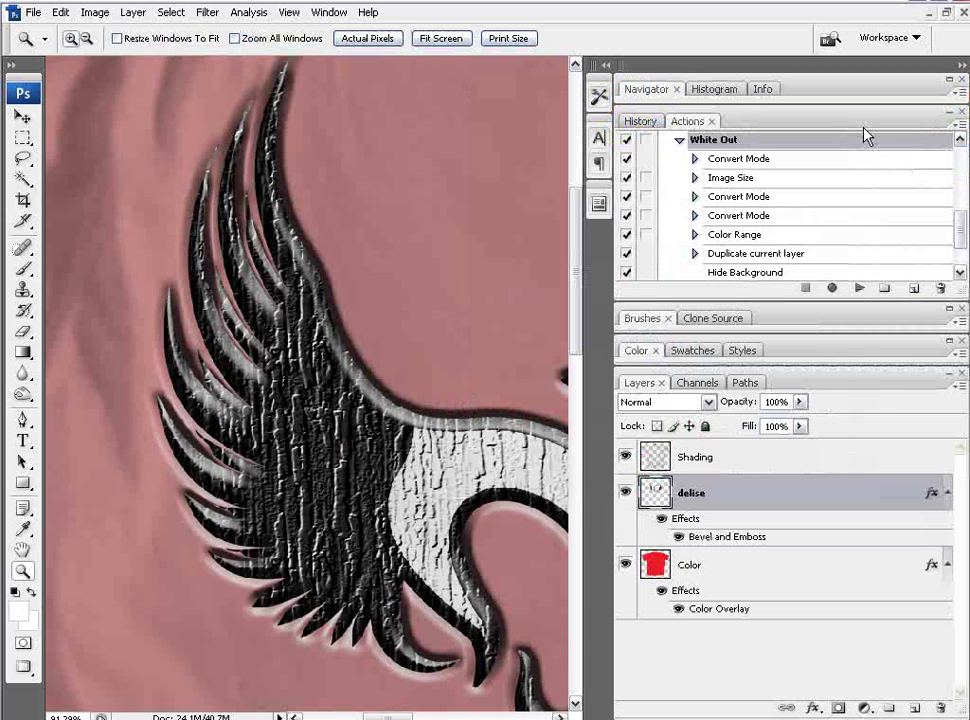
pyautogui.rightClick(288, 412)
pyautogui.click(308, 412)
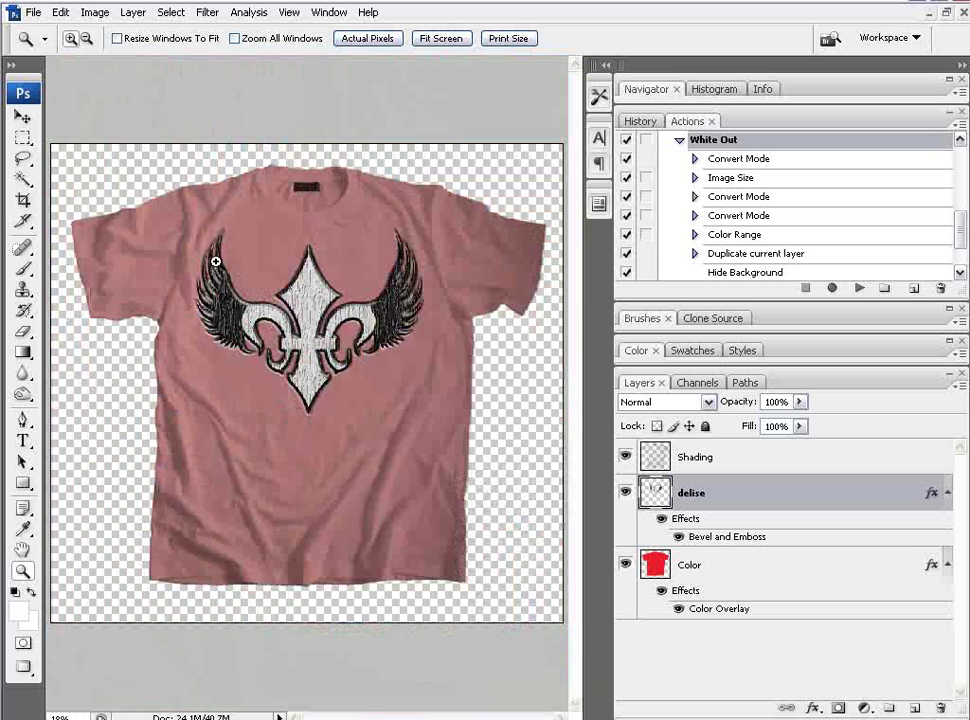
pyautogui.moveTo(192, 218); pyautogui.dragTo(450, 455)
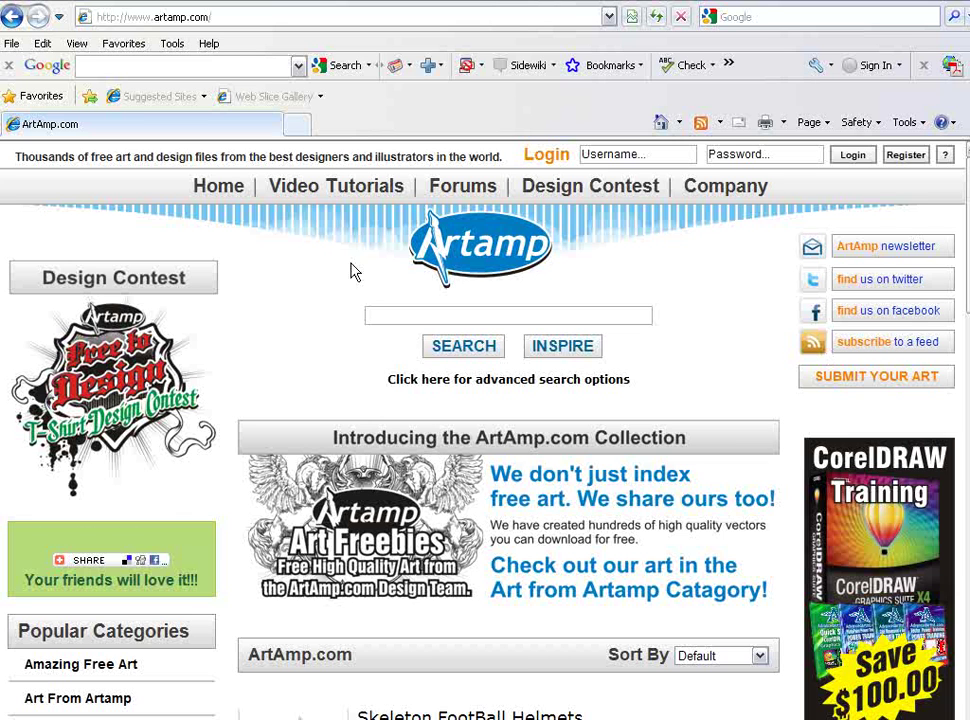
# Step: Go to the Art From Artamp category and scroll down to its free design listings
pyautogui.click(99, 704)
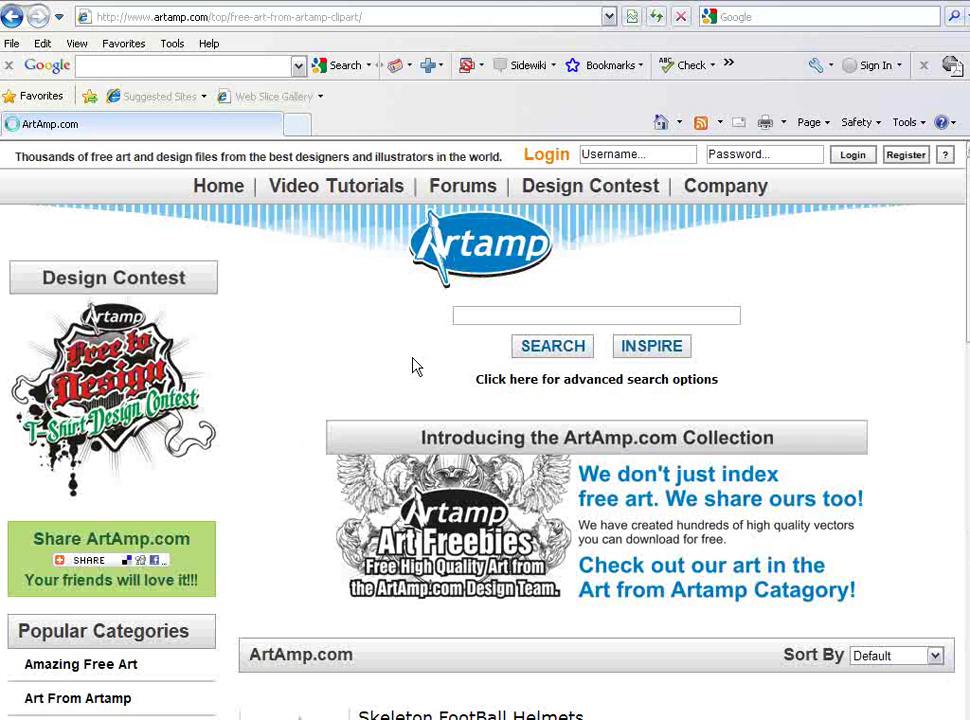
pyautogui.scroll(-5, 526, 380)
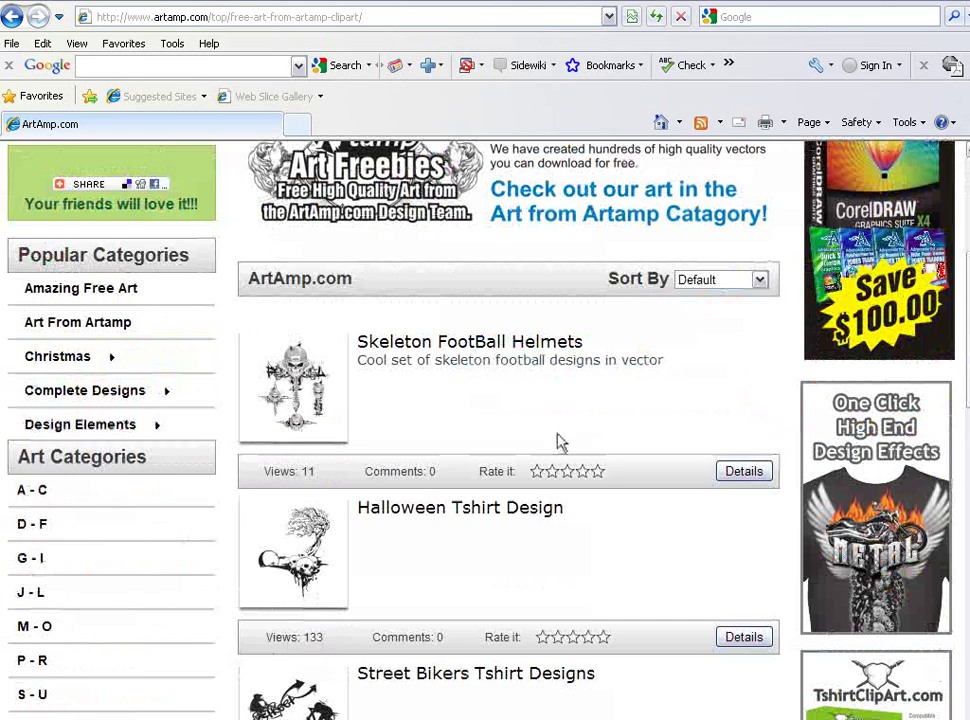